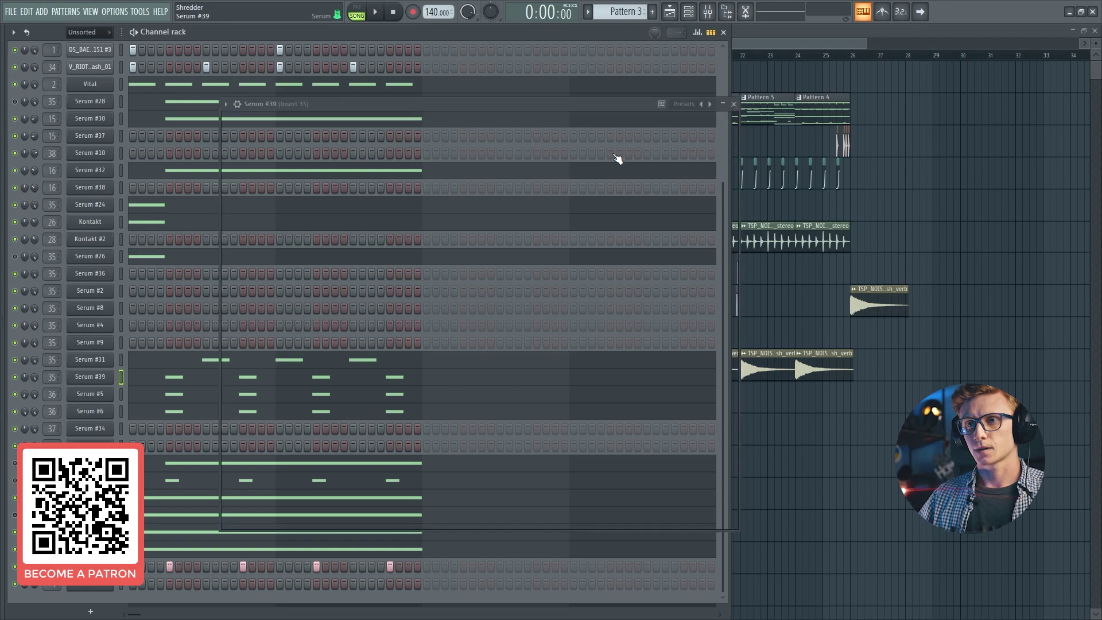
Initialise the Serum #39 preset and load the spectral wavetable Squelchy FM 2 [SL] into oscillator A
left_click(668, 119)
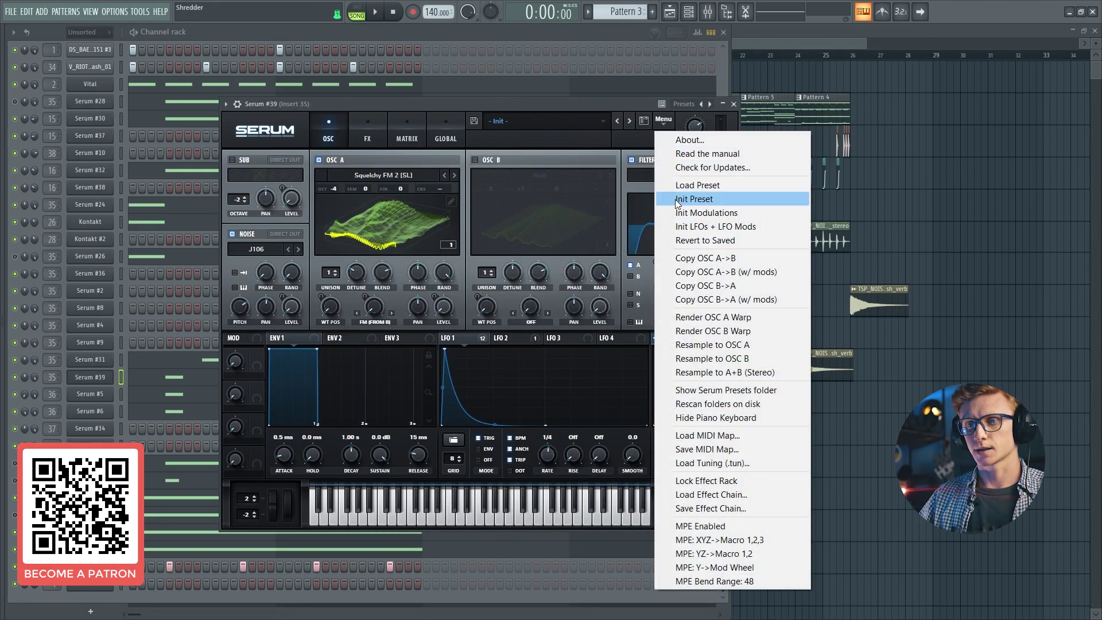
left_click(709, 198)
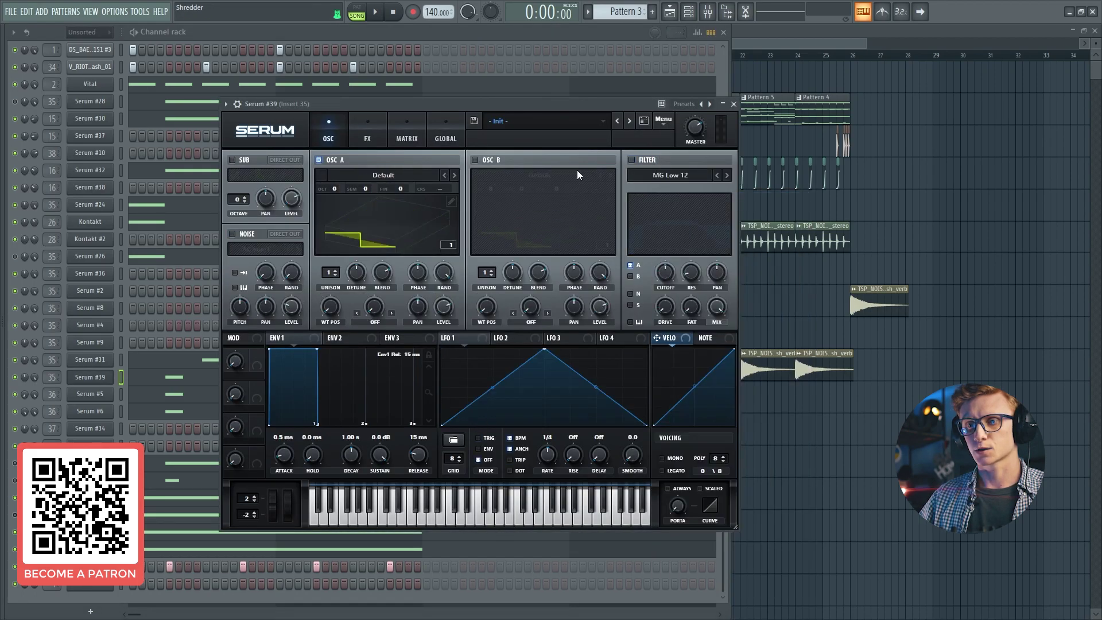
left_click(374, 171)
mouse_move(368, 217)
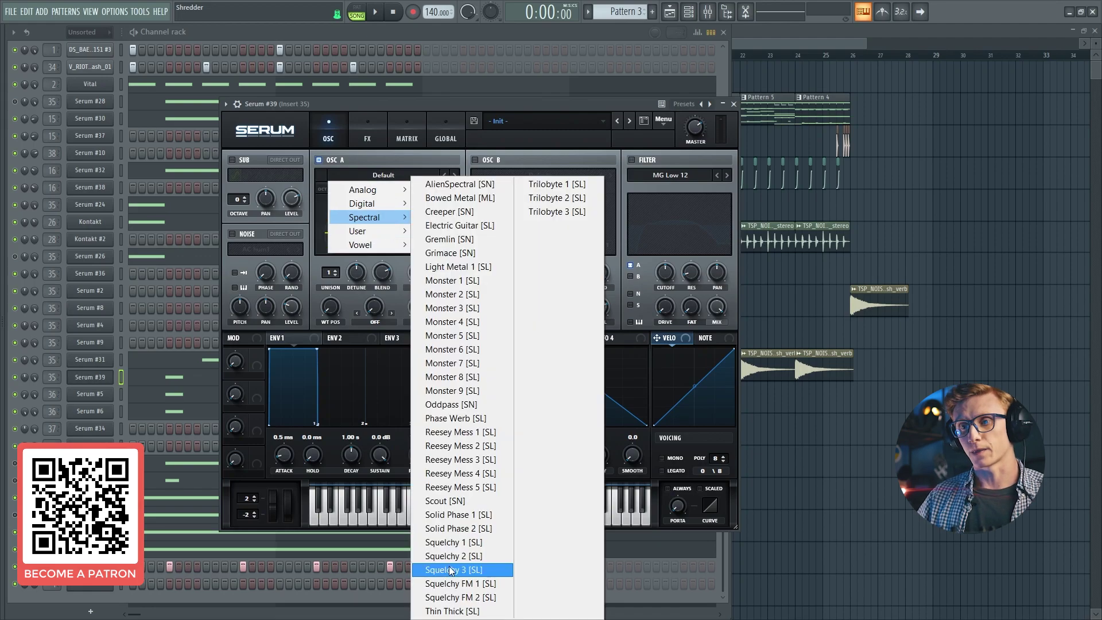
left_click(448, 598)
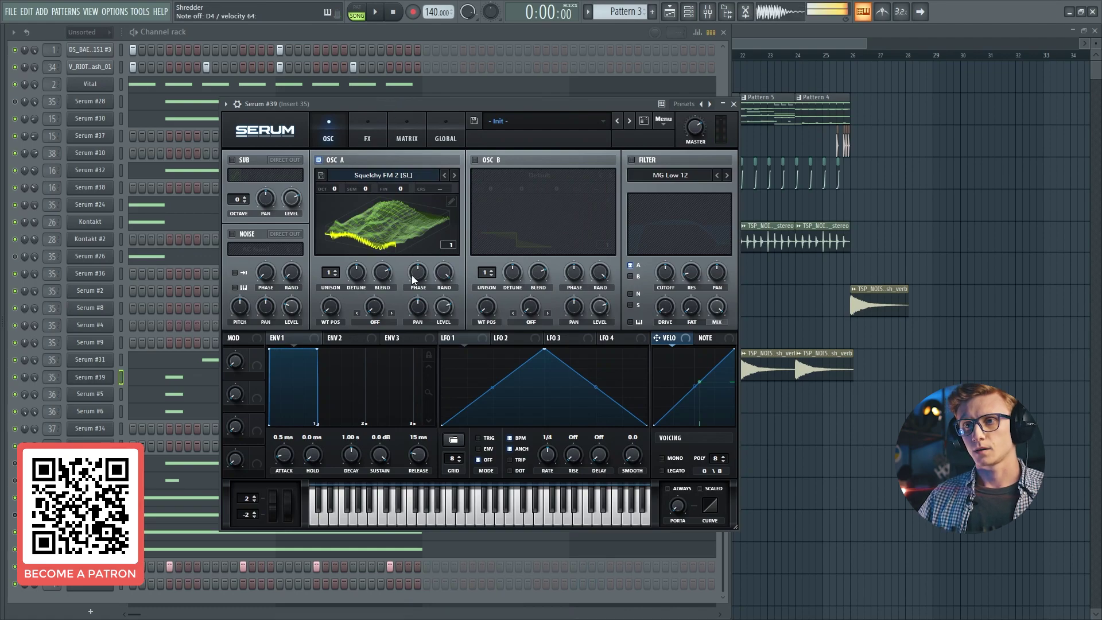
Review the effects chain on mixer Insert 35, then return to the Serum #39 window
left_click(711, 18)
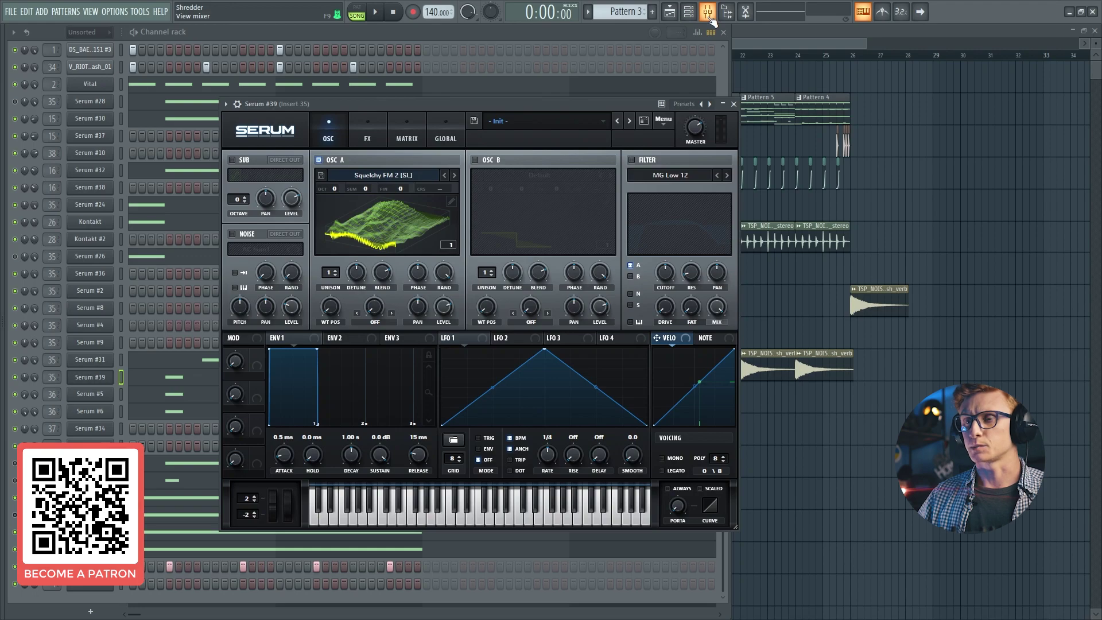
left_click(710, 20)
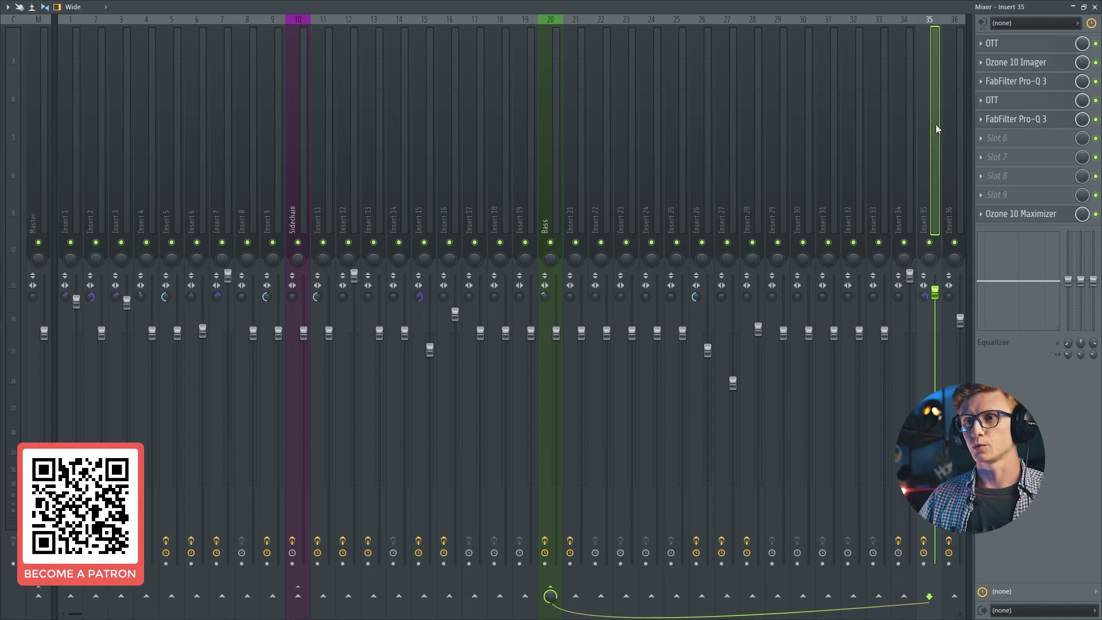
left_click(1096, 7)
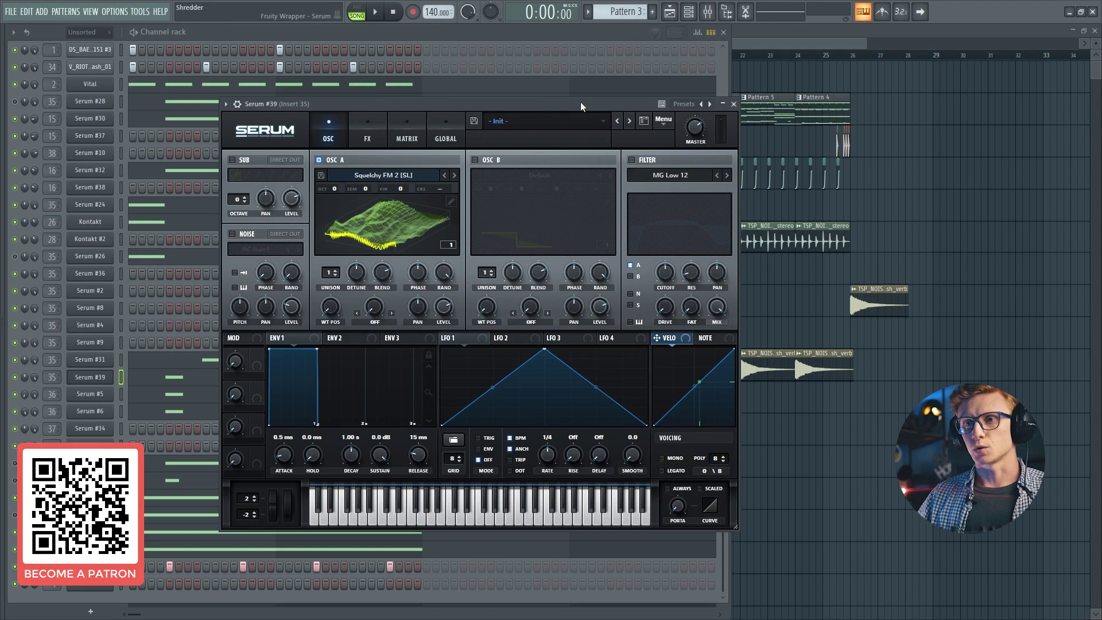
Set oscillator A to octave -4 and level 0%, with LFO 1 modulating its level and wavetable position
left_click_drag(335, 187, 333, 199)
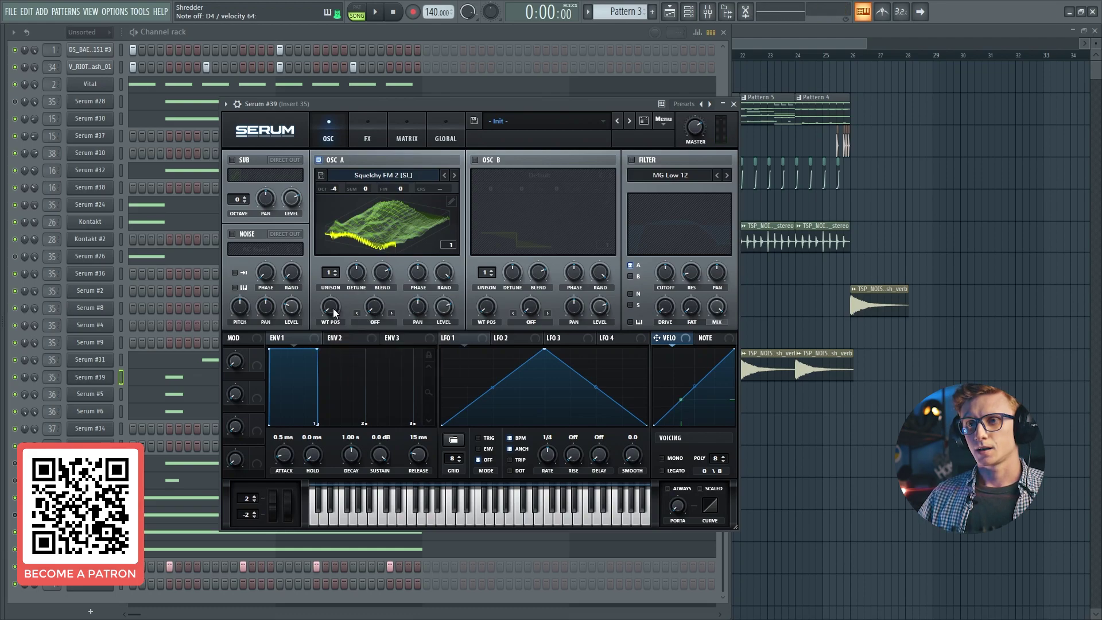
left_click_drag(443, 310, 441, 371)
left_click(453, 338)
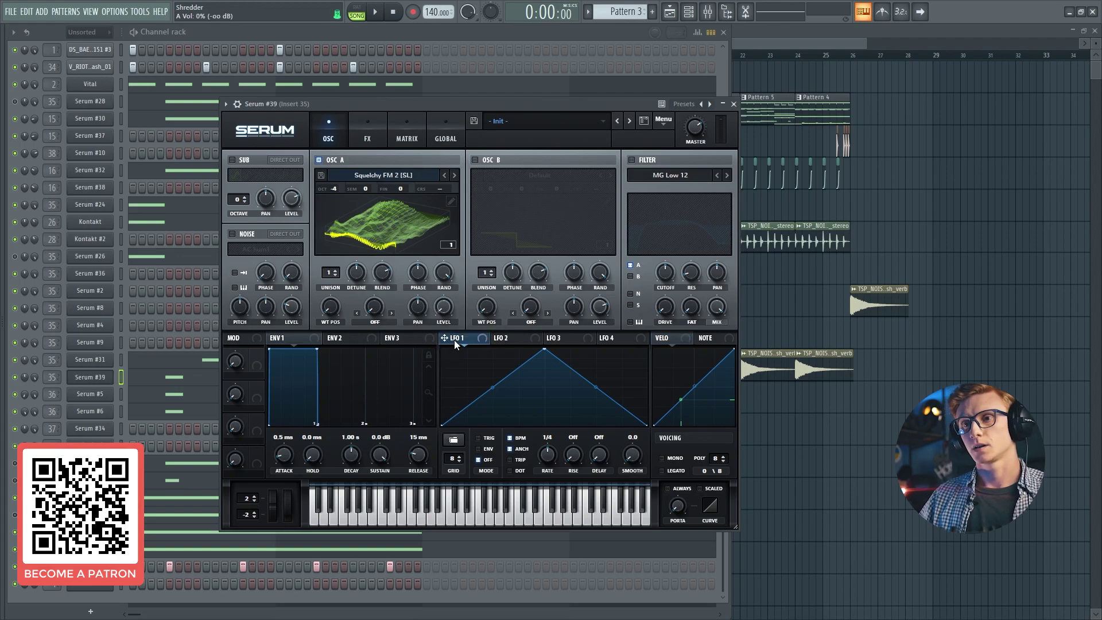
left_click_drag(447, 339, 316, 324)
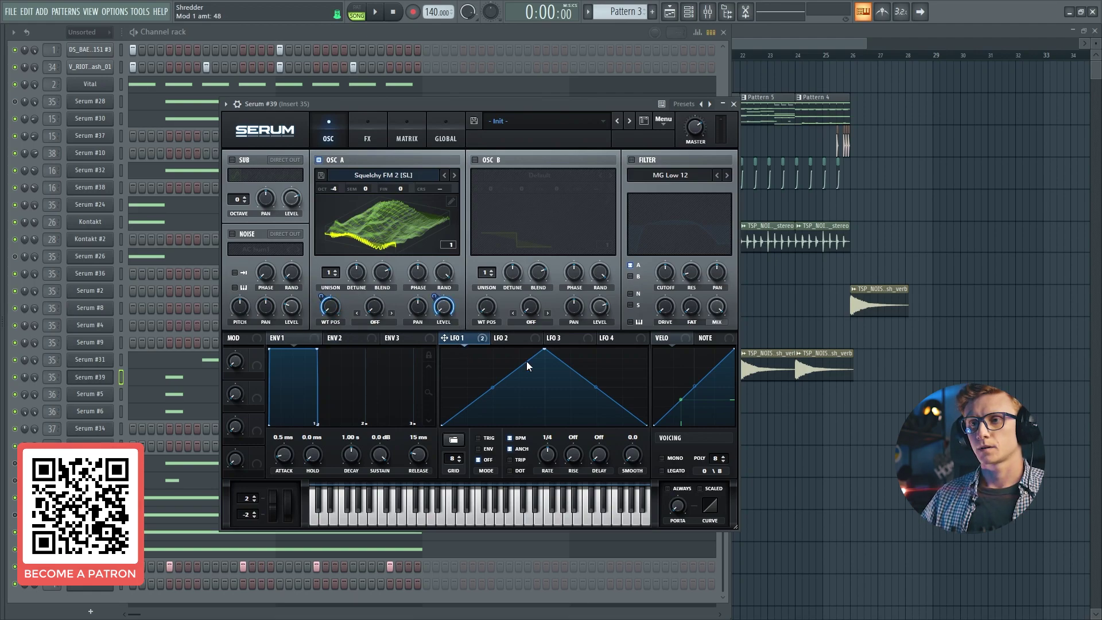
Reshape LFO 1 into a sharp initial peak with a steep curved decay to zero, using Trig mode
left_click_drag(544, 353, 449, 337)
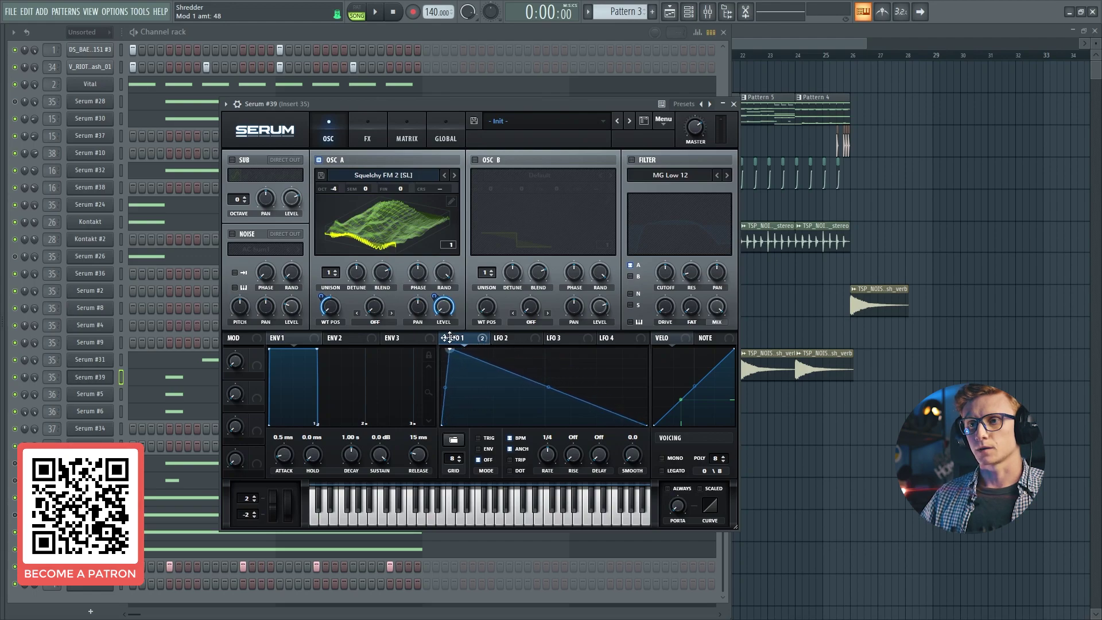
double_click(560, 394)
left_click_drag(559, 393, 542, 445)
left_click_drag(491, 394, 494, 410)
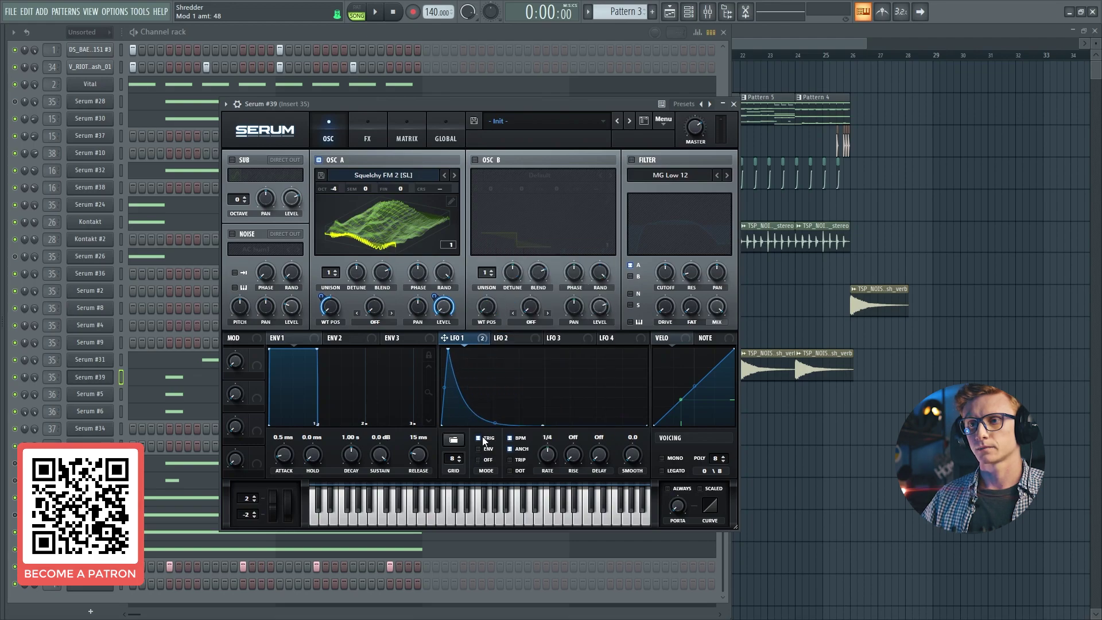
left_click(511, 449)
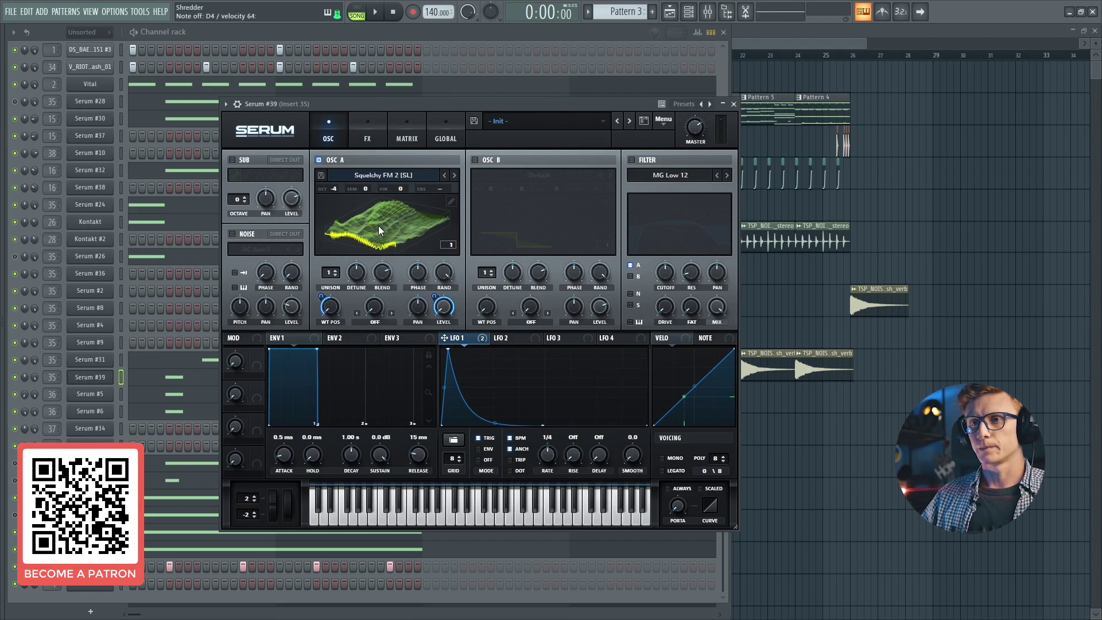
Enable the noise oscillator with the analog J106 sample at 71% pitch and modulate its level with LFO 1
left_click(247, 235)
left_click(255, 249)
mouse_move(269, 266)
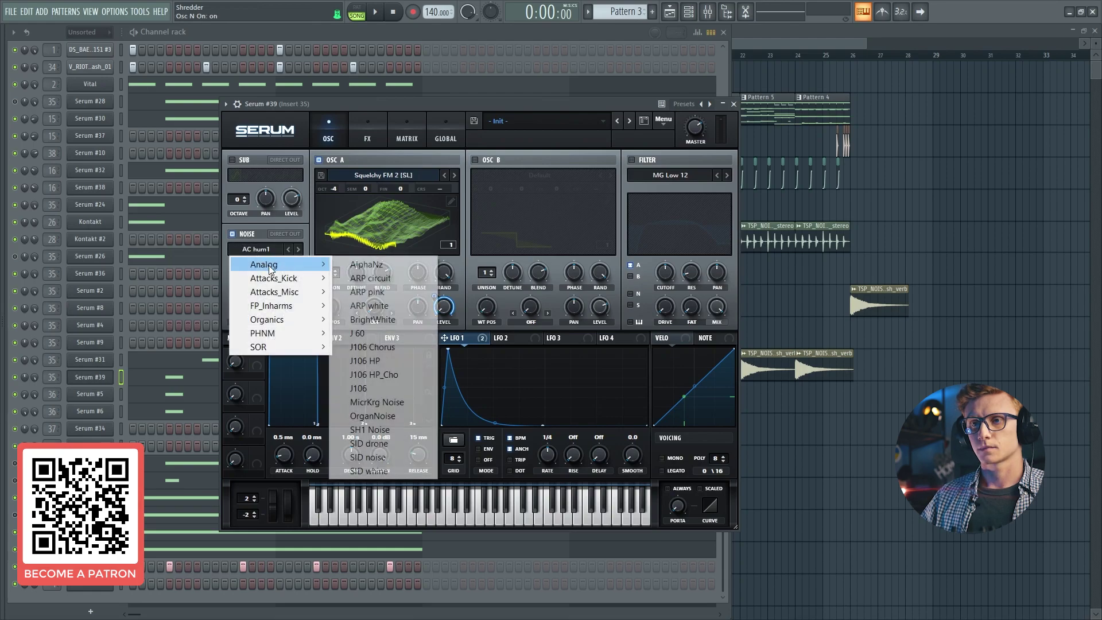
left_click(372, 393)
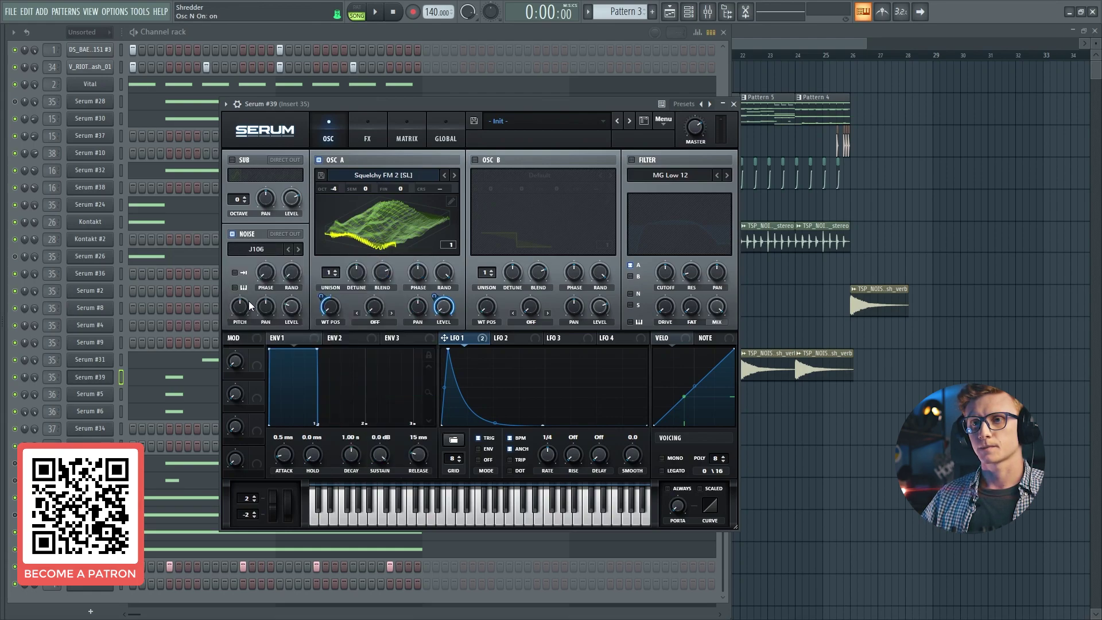
left_click_drag(240, 305, 249, 287)
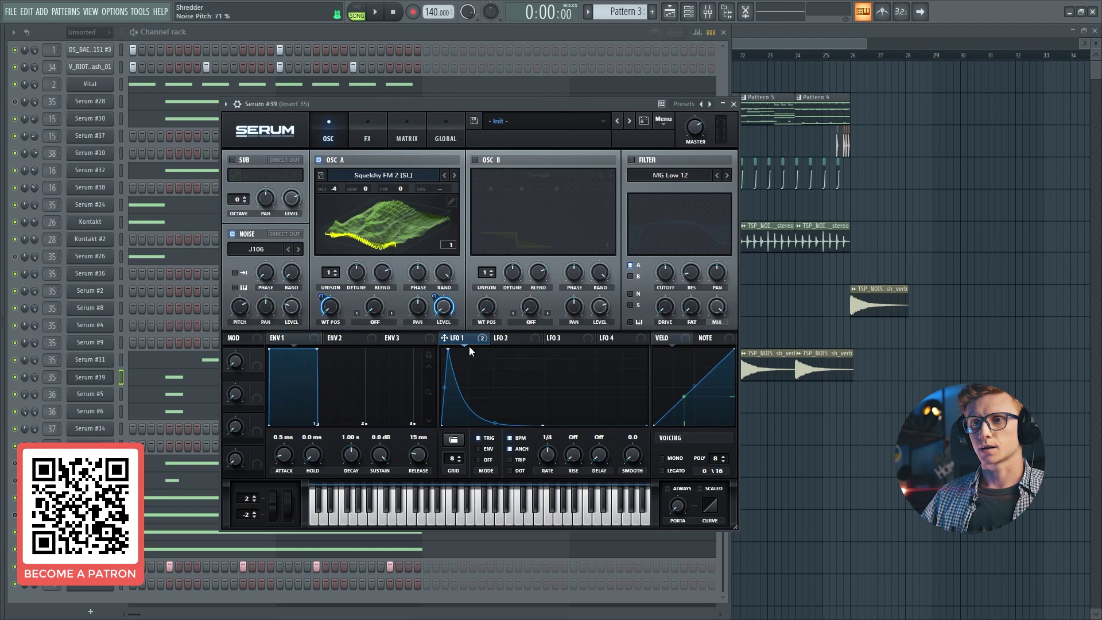
mouse_move(292, 306)
left_mouse_down()
mouse_move(291, 321)
mouse_move(289, 309)
left_mouse_up()
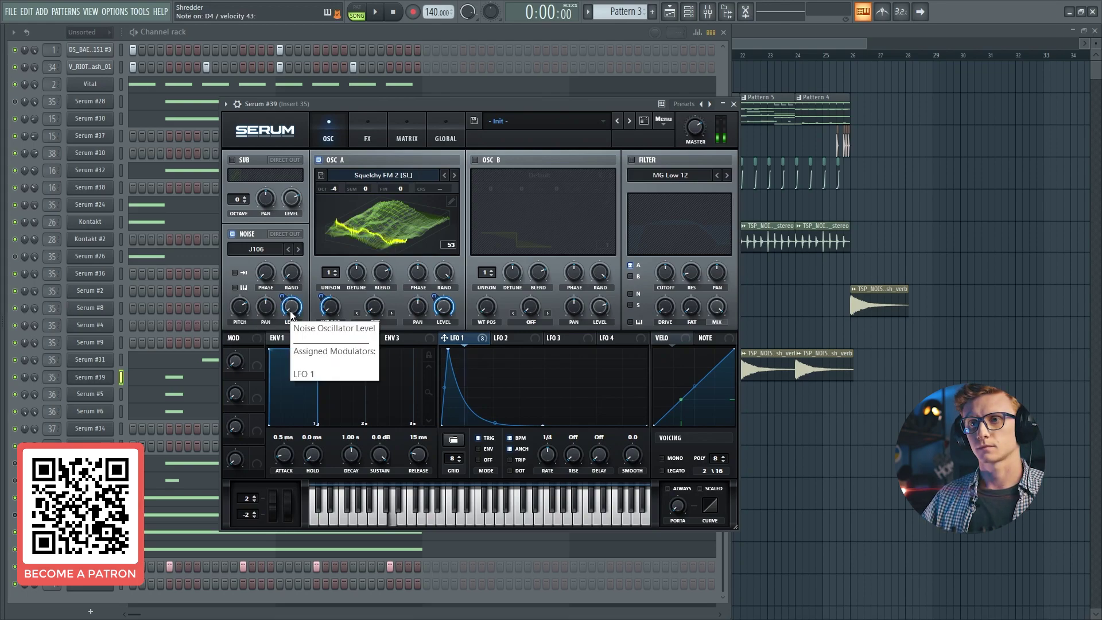
Enable the oscillator filter as type Allpasses with its cutoff at 42 Hz
left_click(632, 158)
left_click(661, 183)
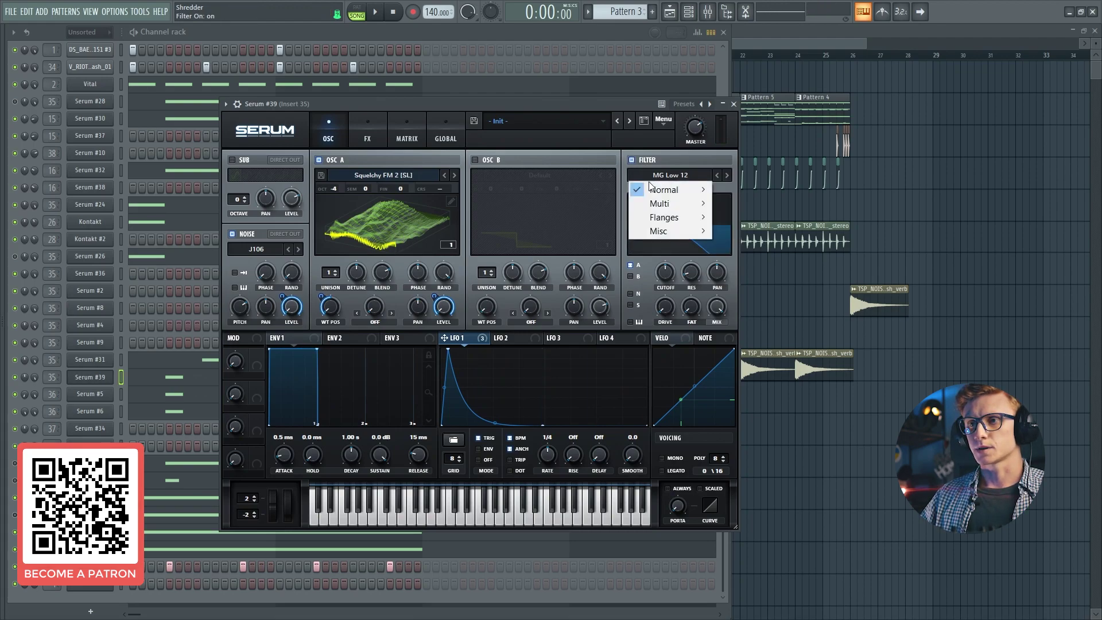
mouse_move(677, 229)
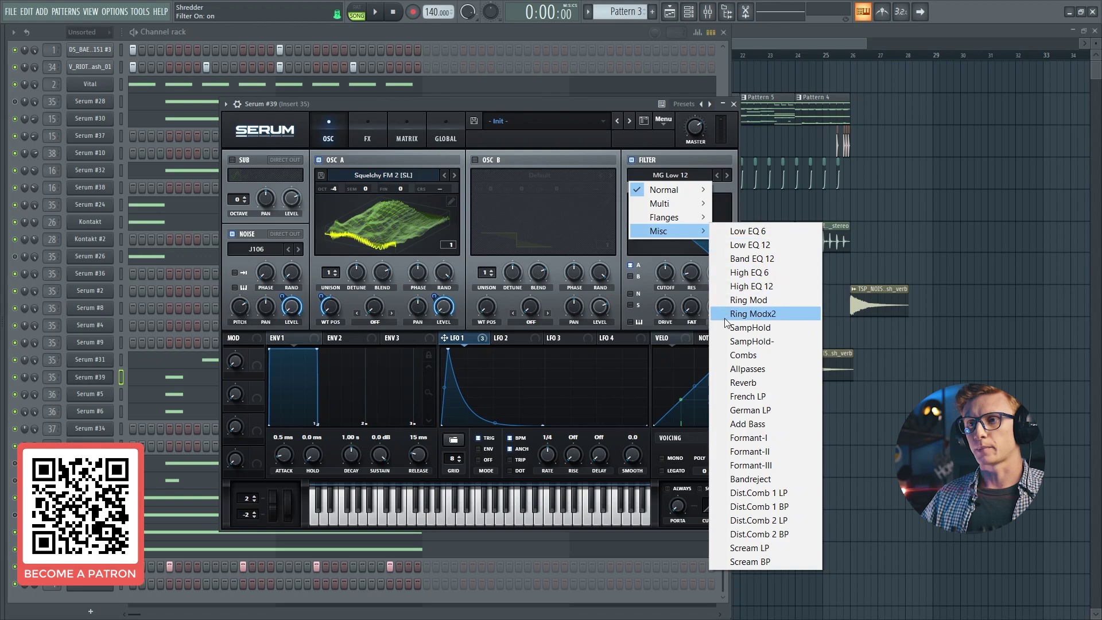
left_click(747, 368)
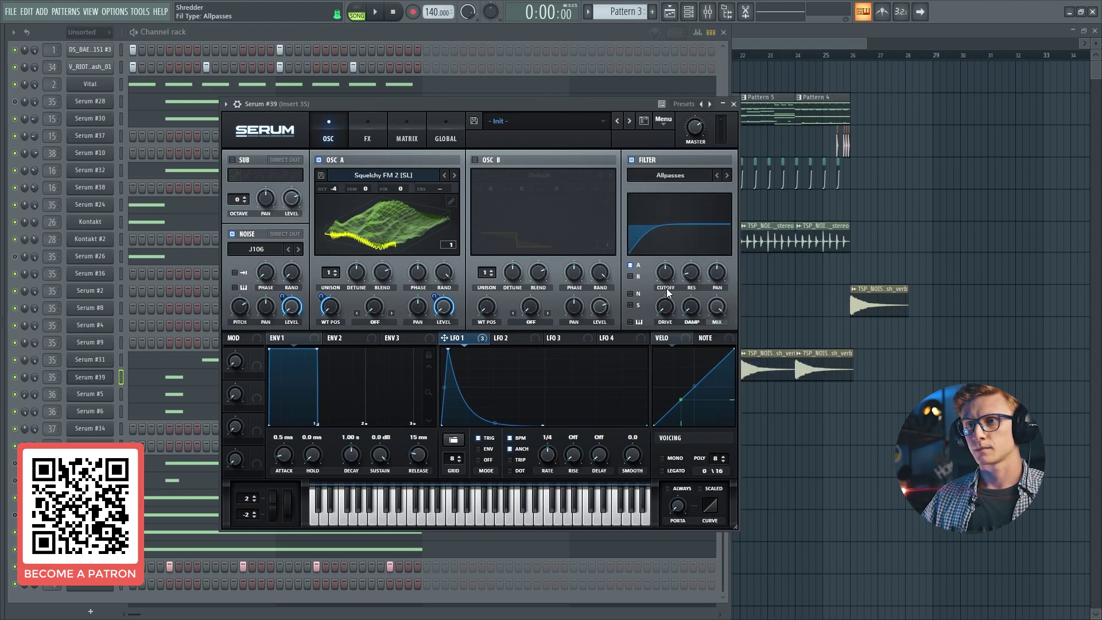
left_click_drag(665, 271, 665, 279)
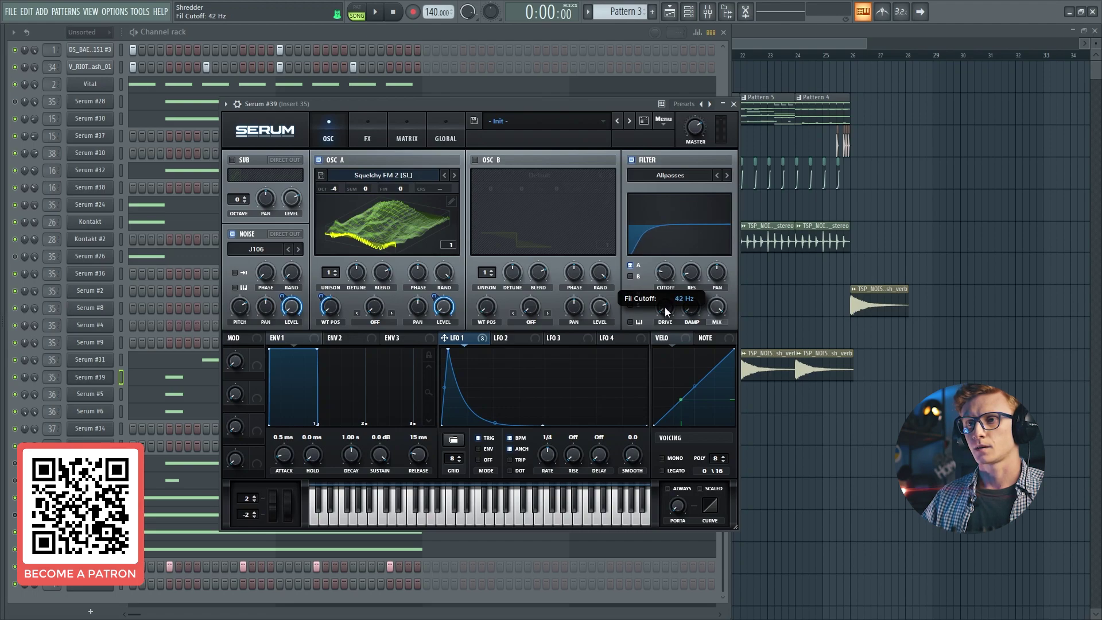
Assign LFO 1 to the Allpasses filter's cutoff at about -35, then raise the resonance and modulate it with LFO 1
left_click_drag(453, 341, 657, 329)
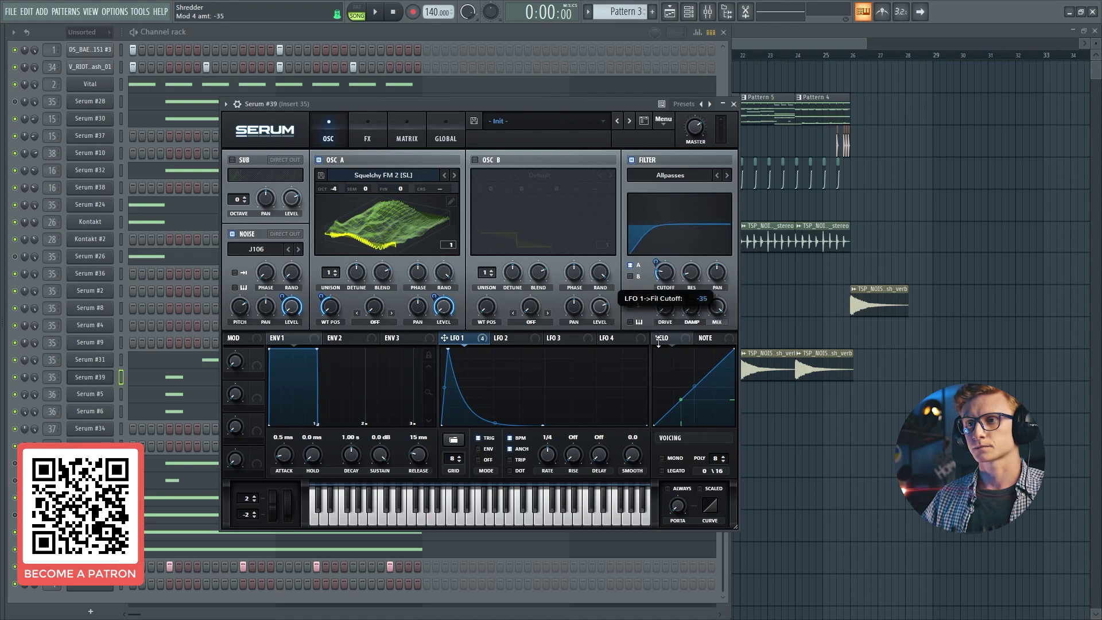
left_click_drag(660, 346, 660, 348)
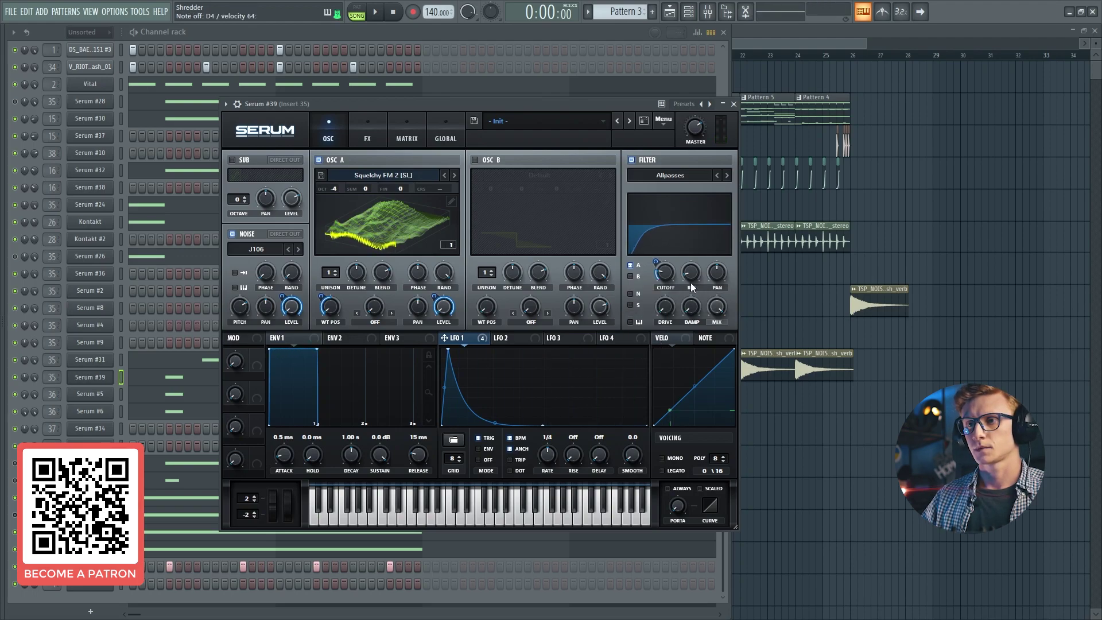
mouse_move(690, 274)
left_mouse_down()
mouse_move(700, 248)
mouse_move(670, 294)
mouse_move(693, 300)
mouse_move(705, 278)
left_mouse_up()
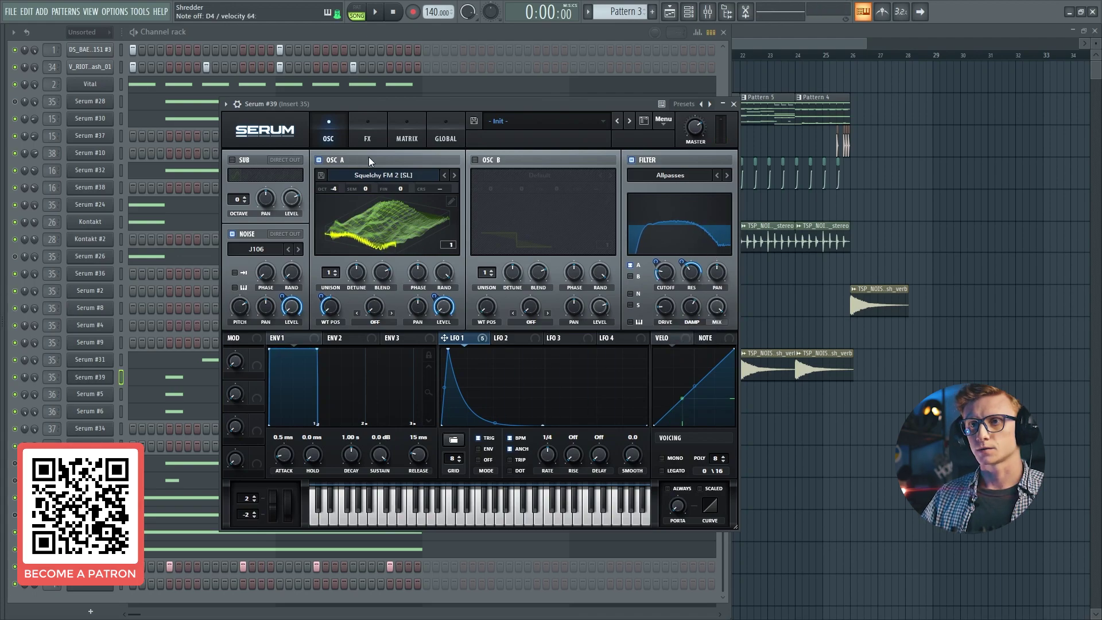
Enable the compressor effect and place it first in Serum's FX chain
left_click(371, 128)
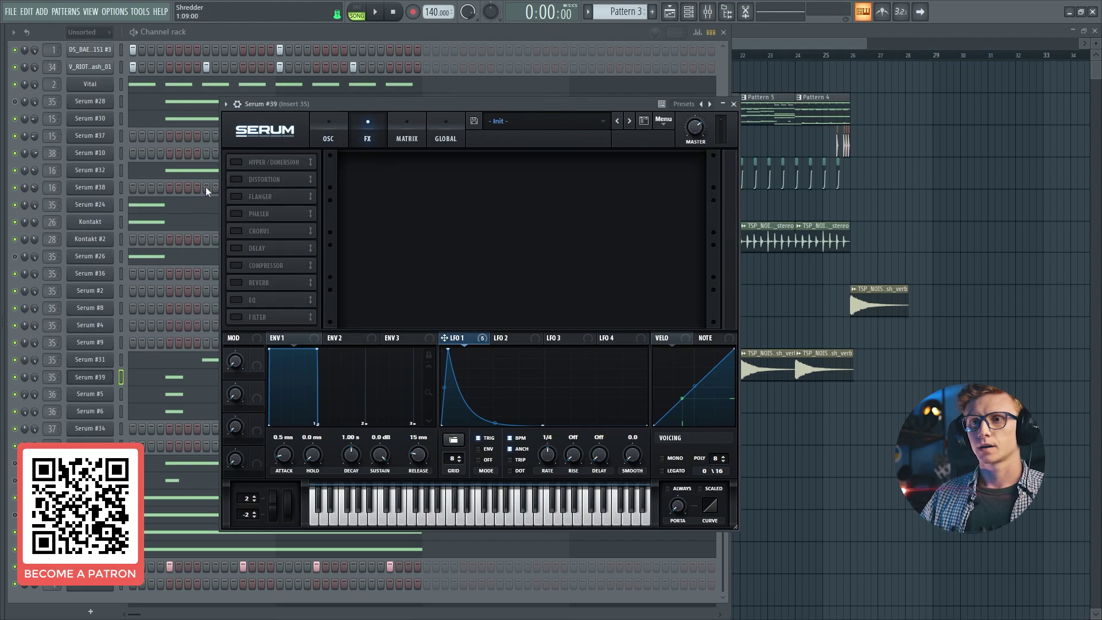
left_click(235, 266)
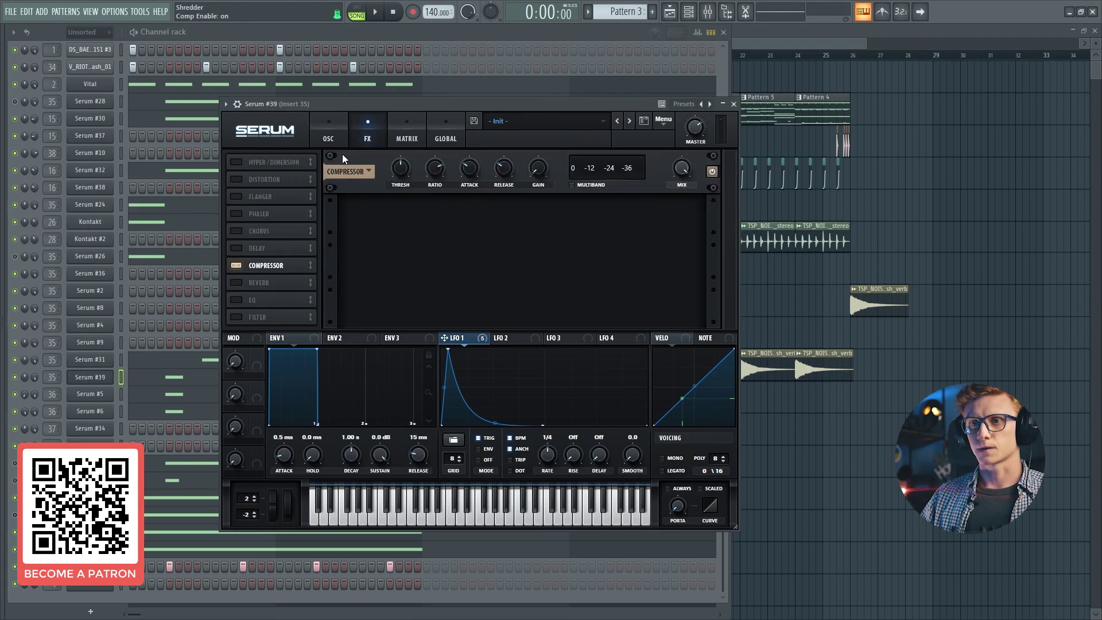
left_click_drag(268, 266, 266, 163)
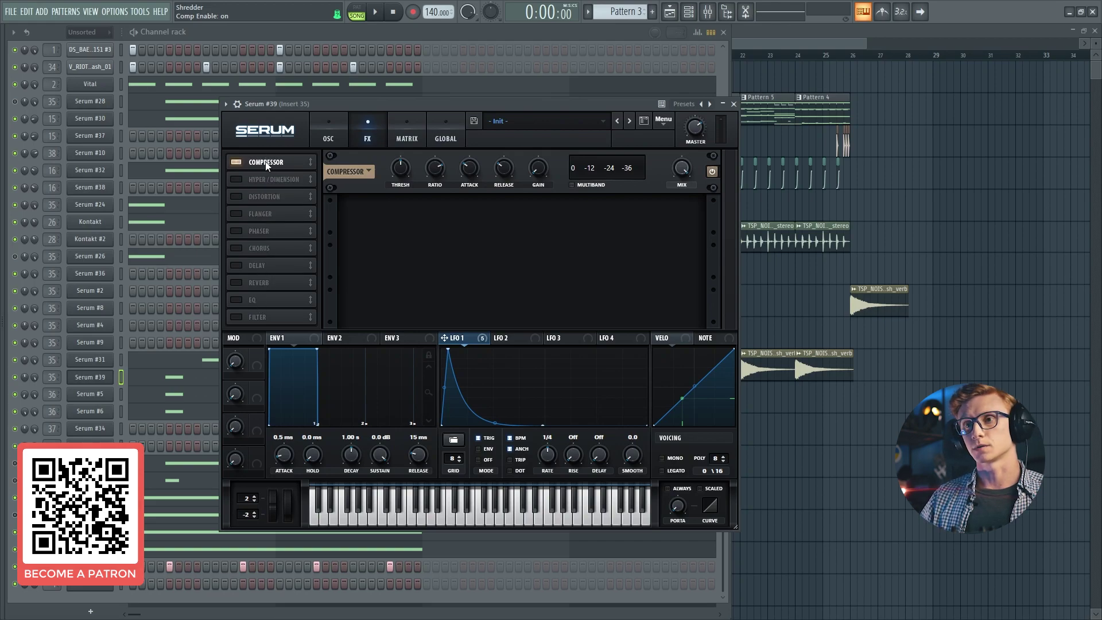
Make the compressor multiband with 12.1 dB gain, the high band at about 117% and the low band at 71%
left_click(576, 184)
mouse_move(540, 177)
left_mouse_down()
mouse_move(552, 145)
mouse_move(536, 171)
left_mouse_up()
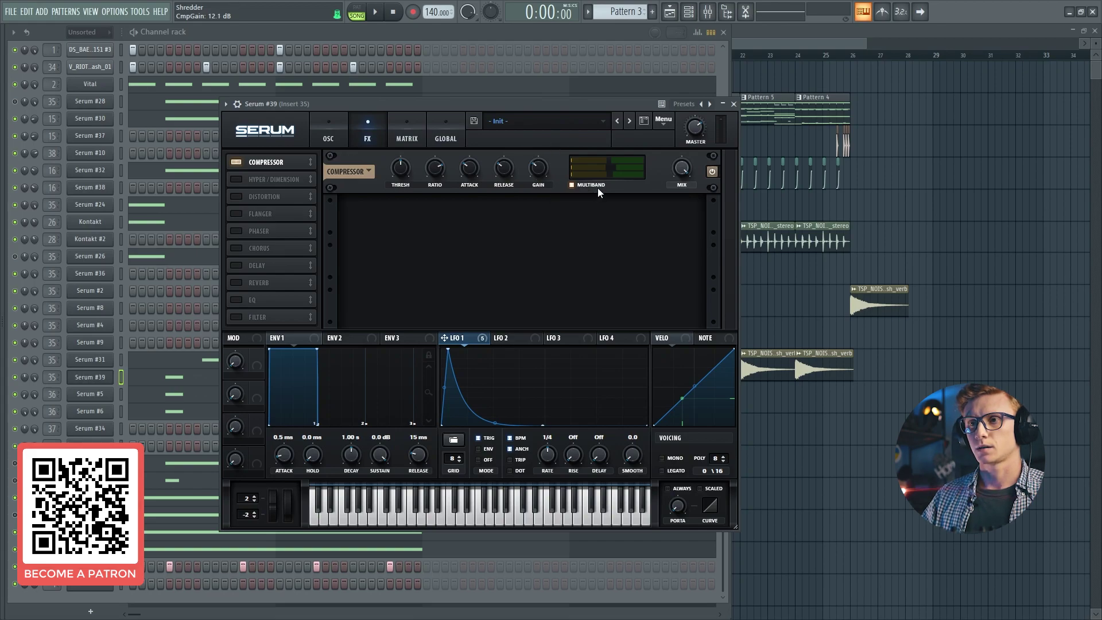
left_click(622, 156)
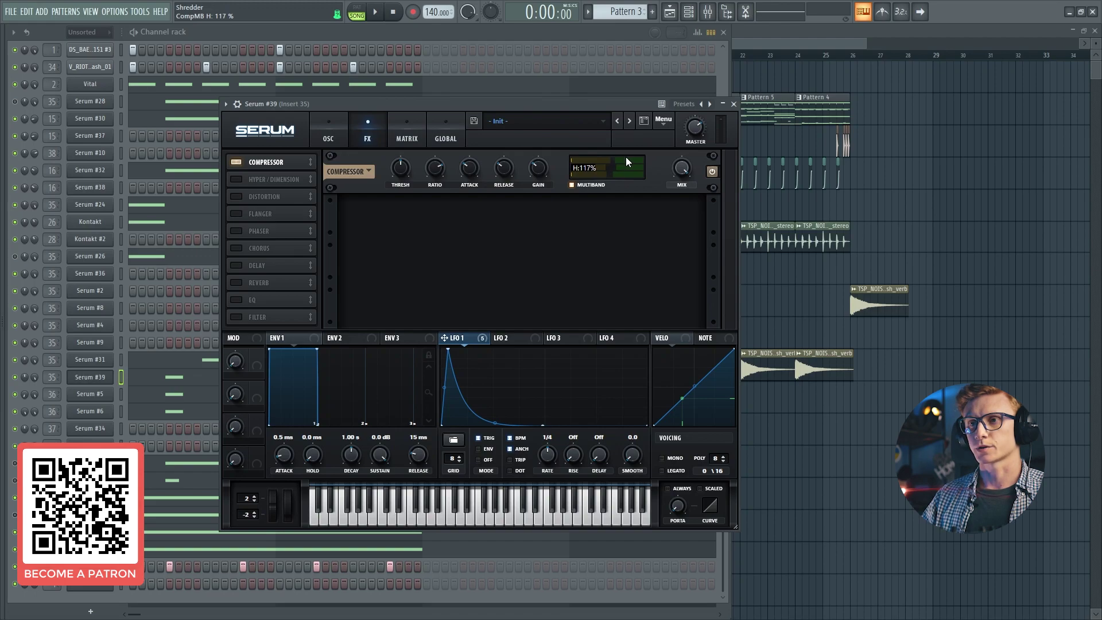
left_click_drag(624, 157, 608, 174)
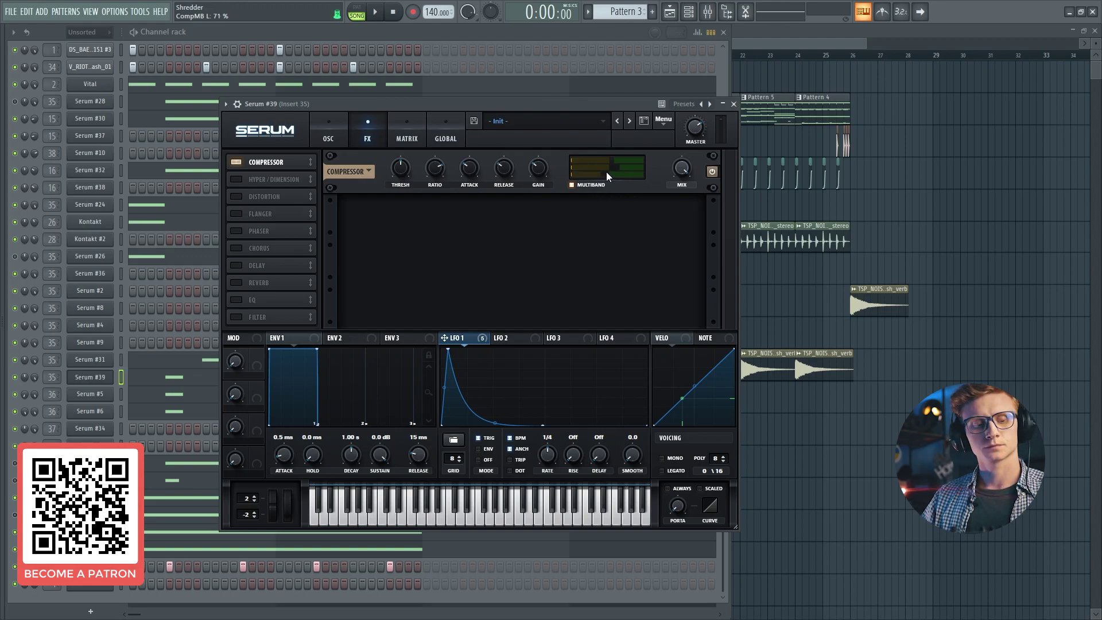
Enable the FX filter directly after the compressor, set its type to Reverb and its cutoff to 16 Hz
left_click(235, 318)
left_click(427, 220)
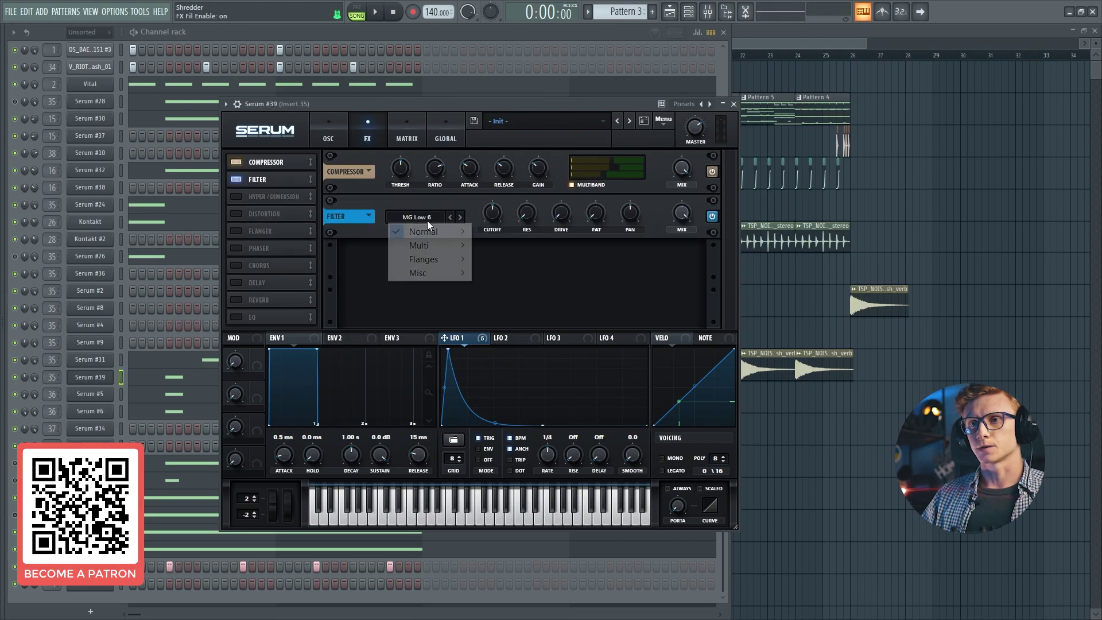
mouse_move(452, 272)
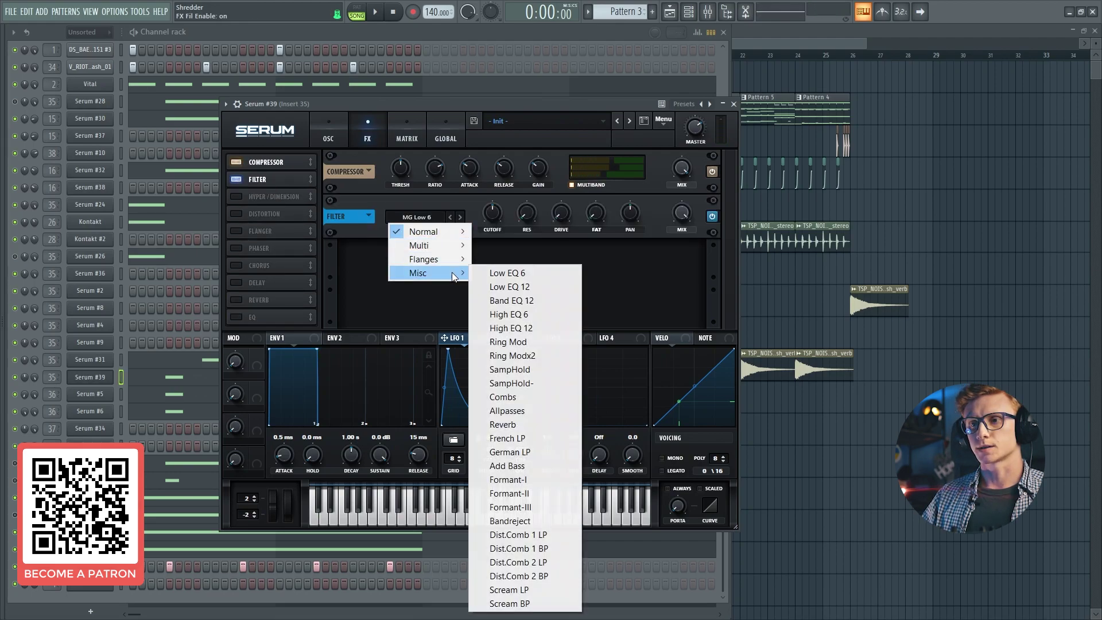
left_click(503, 425)
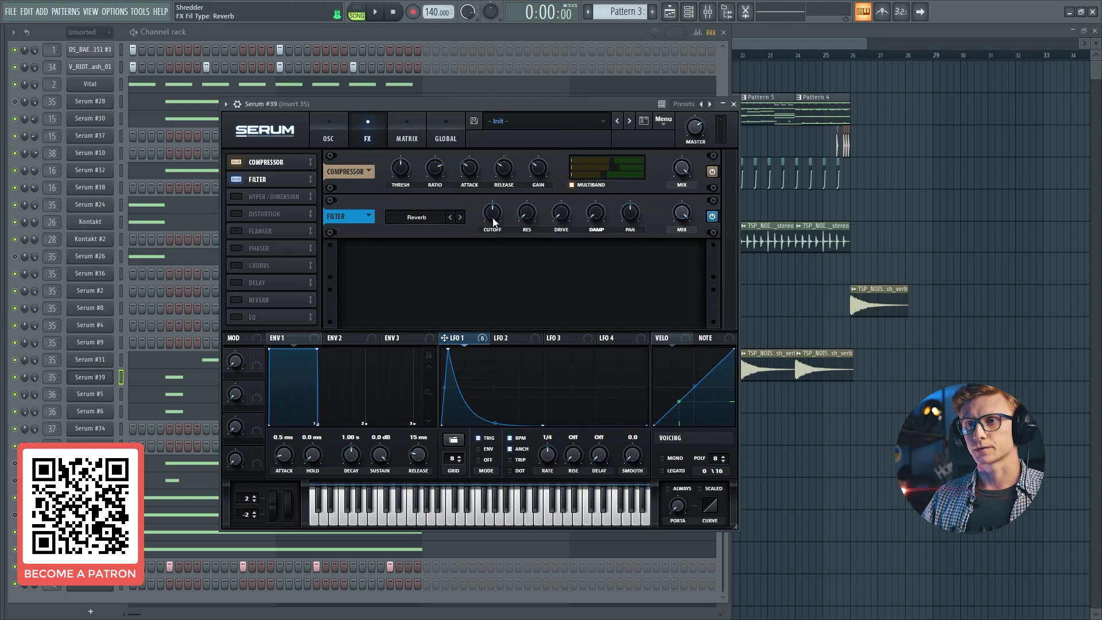
left_click_drag(497, 216, 494, 263)
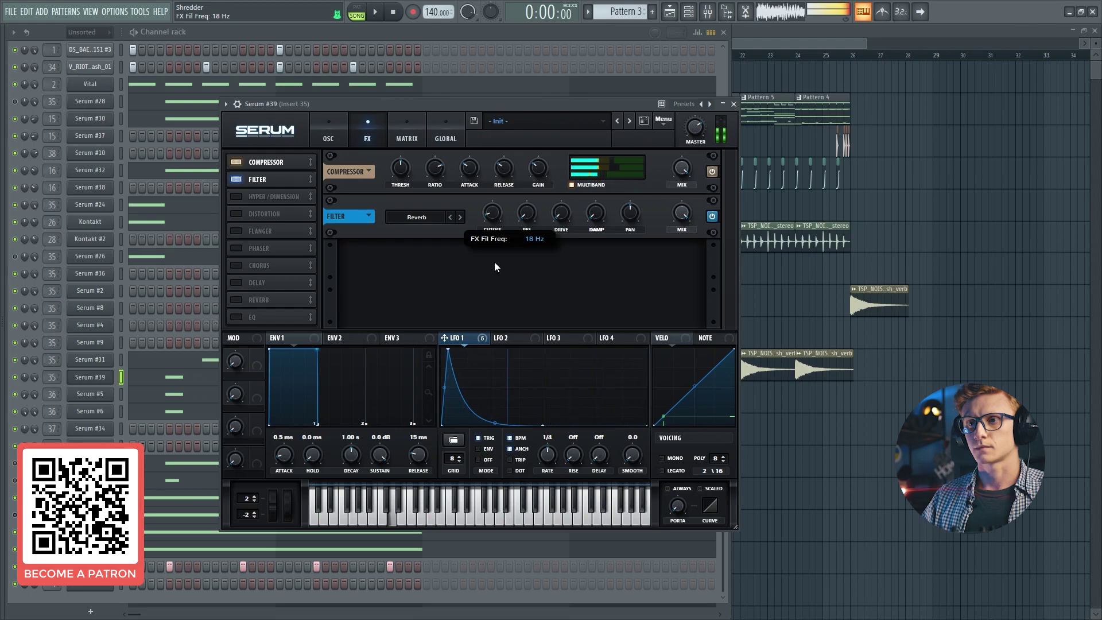
left_click_drag(495, 263, 495, 265)
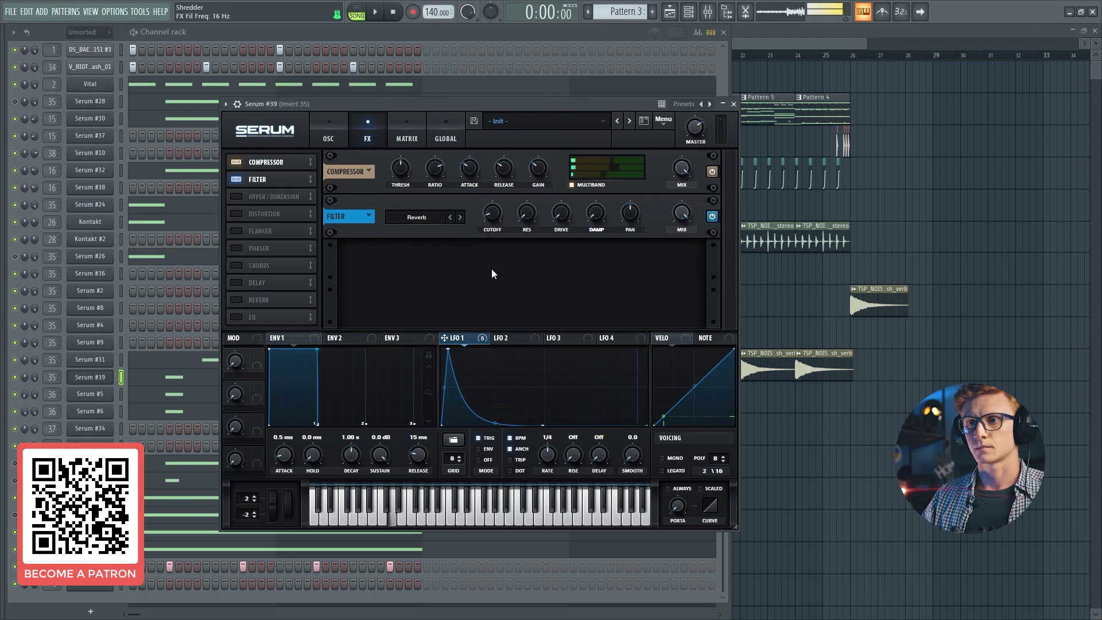
Assign LFO 1 to the FX filter's cutoff at -5, raise the resonance to about 13% and modulate it with LFO 1 too
left_click_drag(472, 341, 478, 259)
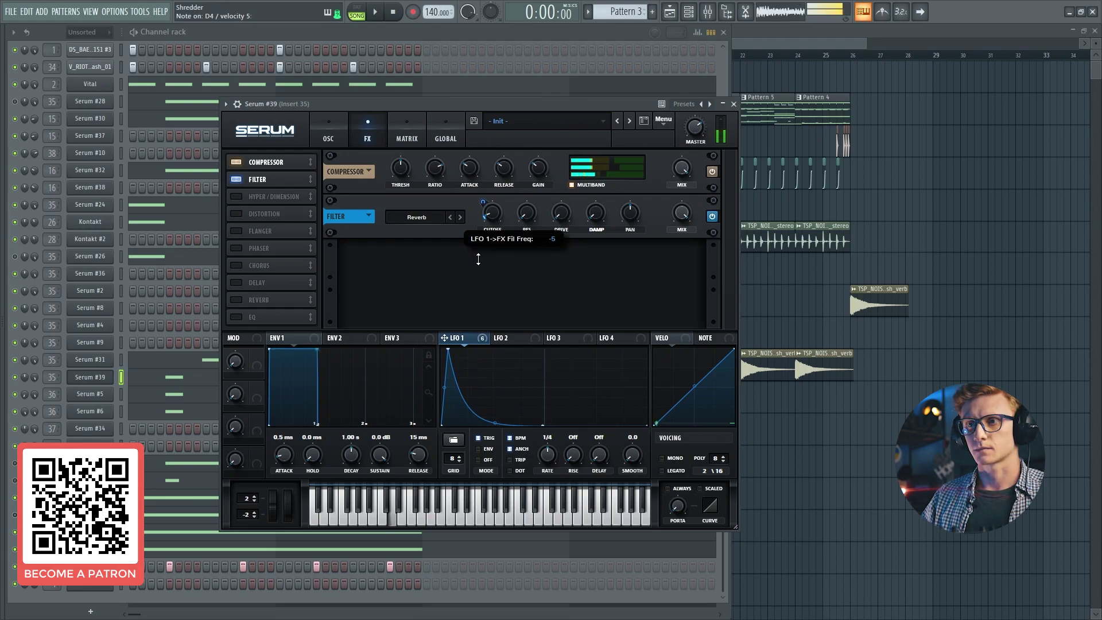
left_click_drag(479, 260, 479, 260)
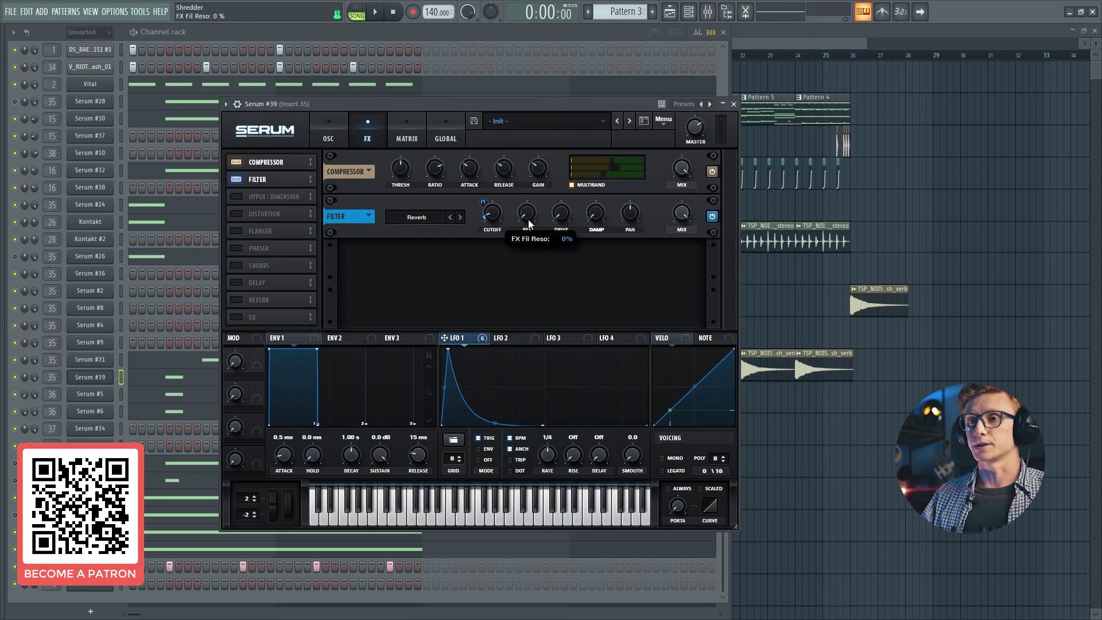
left_click_drag(530, 214, 532, 208)
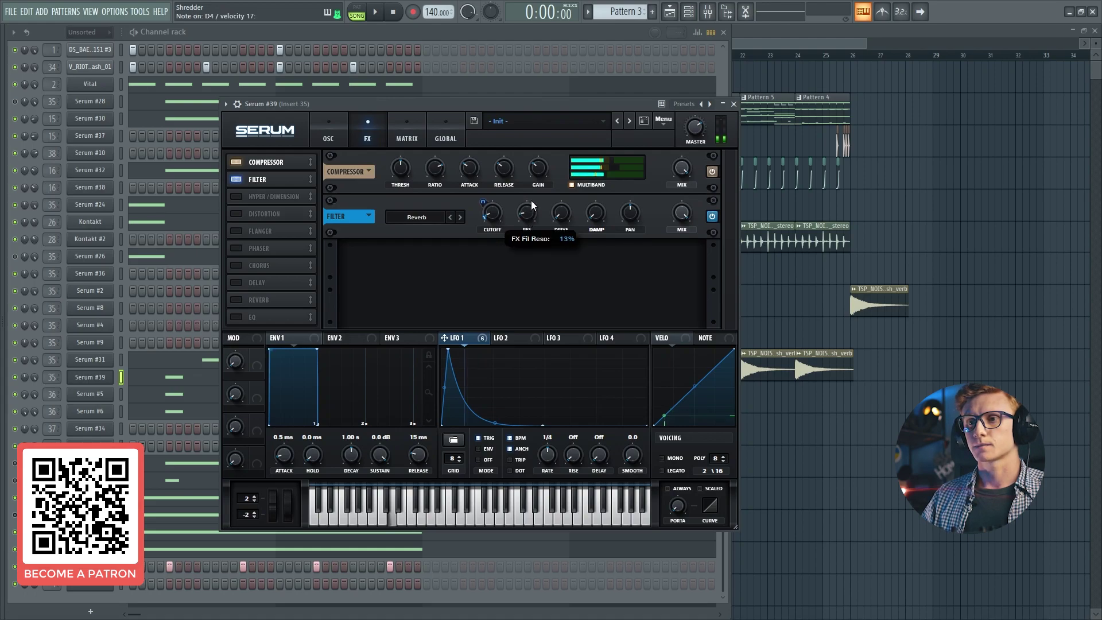
left_click_drag(471, 336, 522, 198)
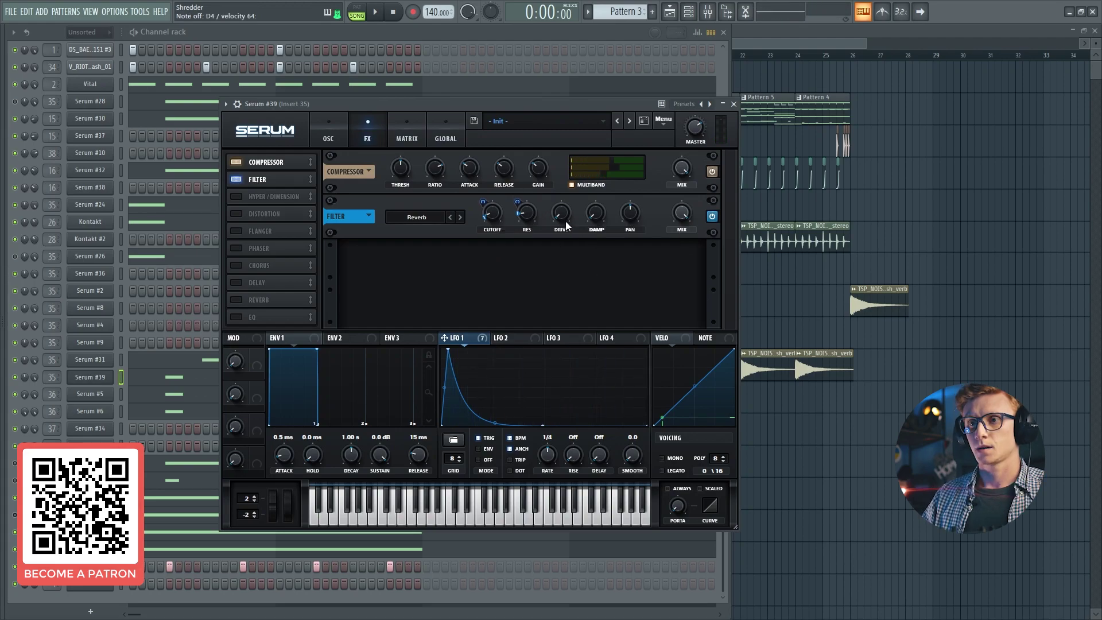
Raise the FX filter's drive slightly and adjust its mix
left_click_drag(562, 217, 575, 193)
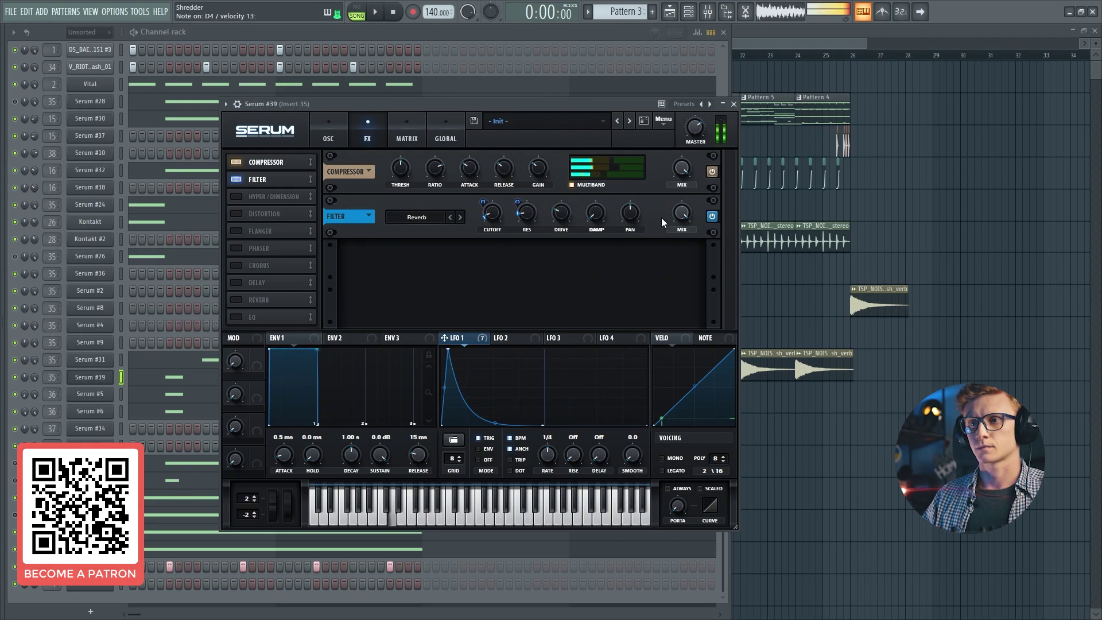
left_click(685, 214)
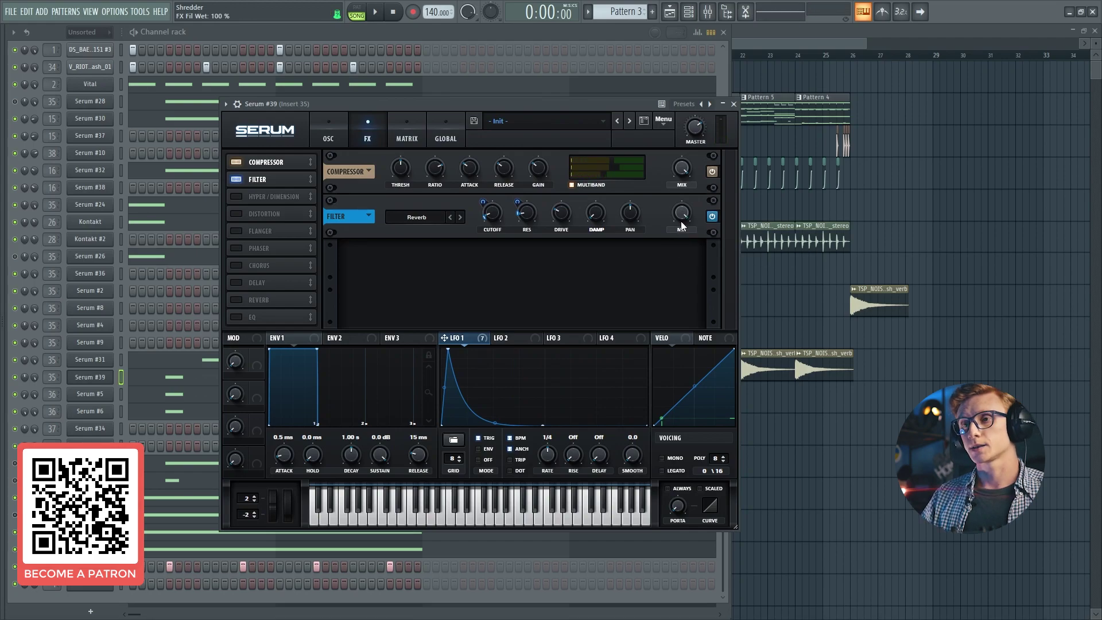
right_click(681, 221)
left_click(684, 214)
left_click_drag(684, 214, 688, 207)
left_click_drag(684, 213, 683, 222)
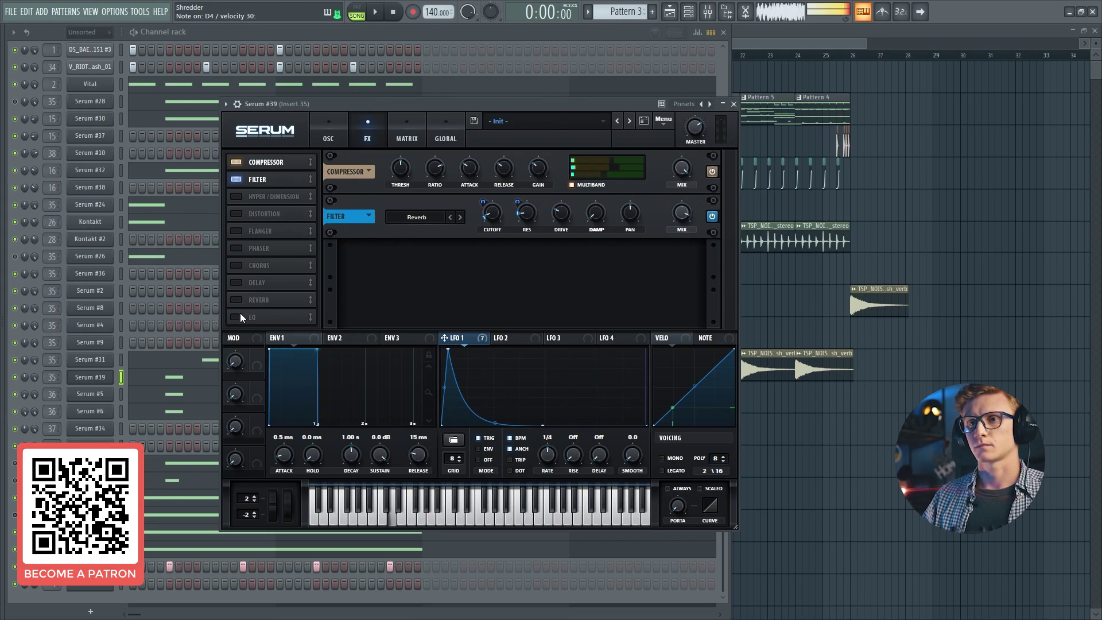
Enable the delay with 57% feedback and BPM sync off, timed at 12.18 ms left and 14.10 ms right
left_click(236, 282)
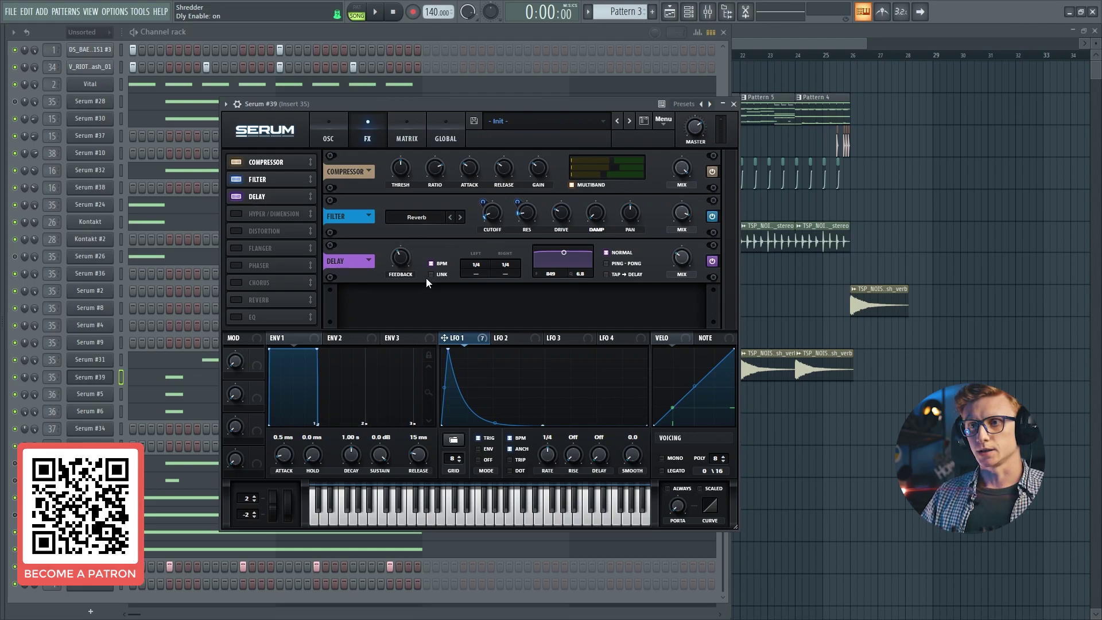
mouse_move(404, 255)
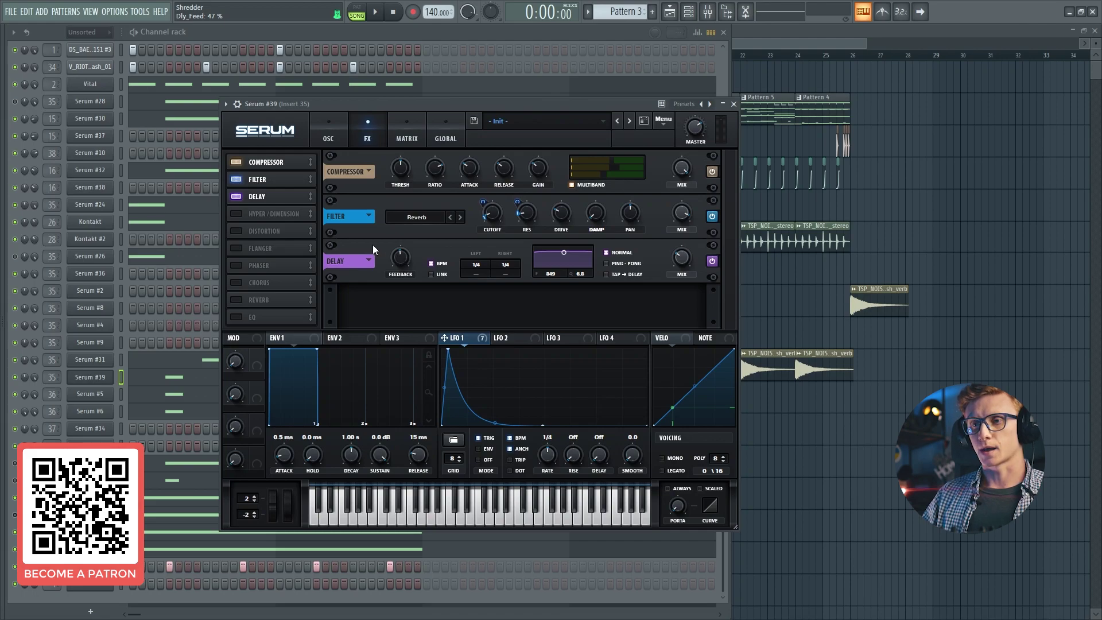
scroll(408, 256, "up", 5)
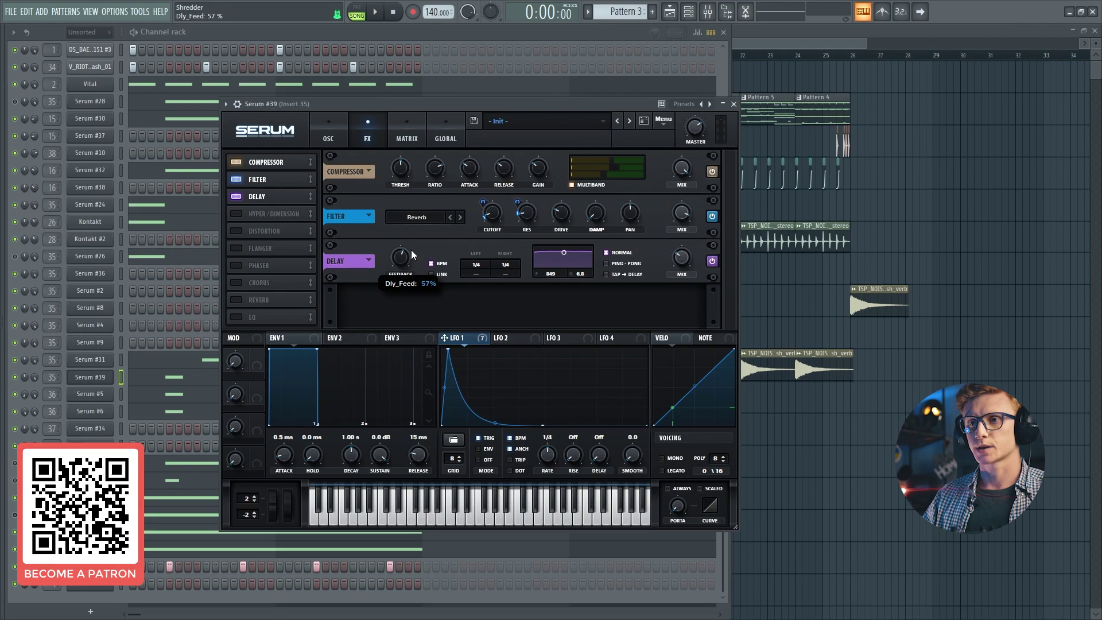
left_click(442, 263)
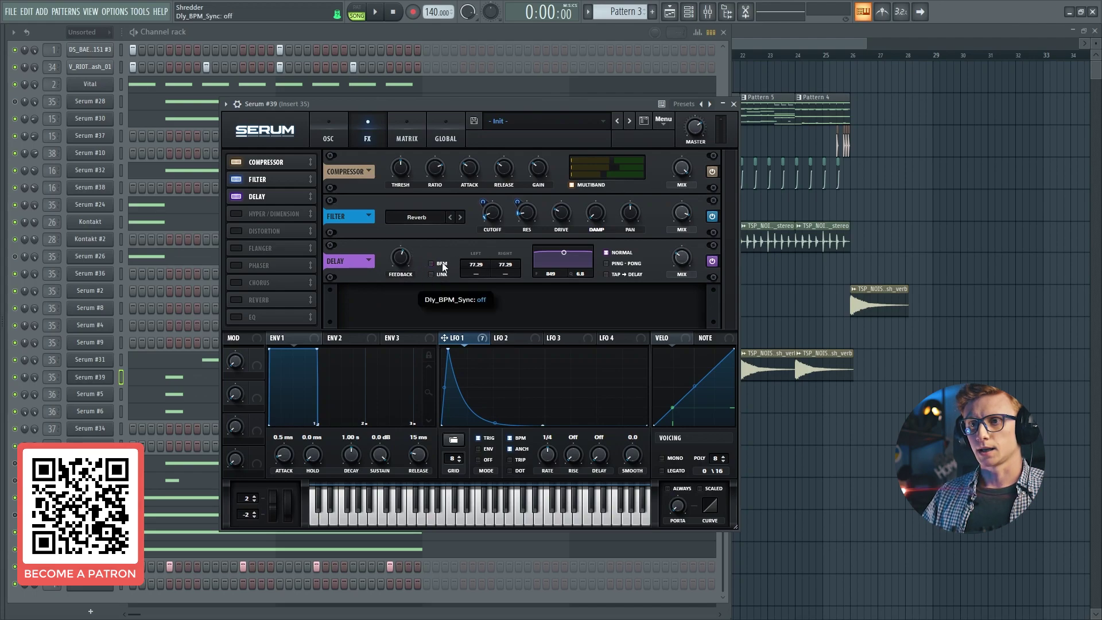
left_click_drag(481, 264, 487, 306)
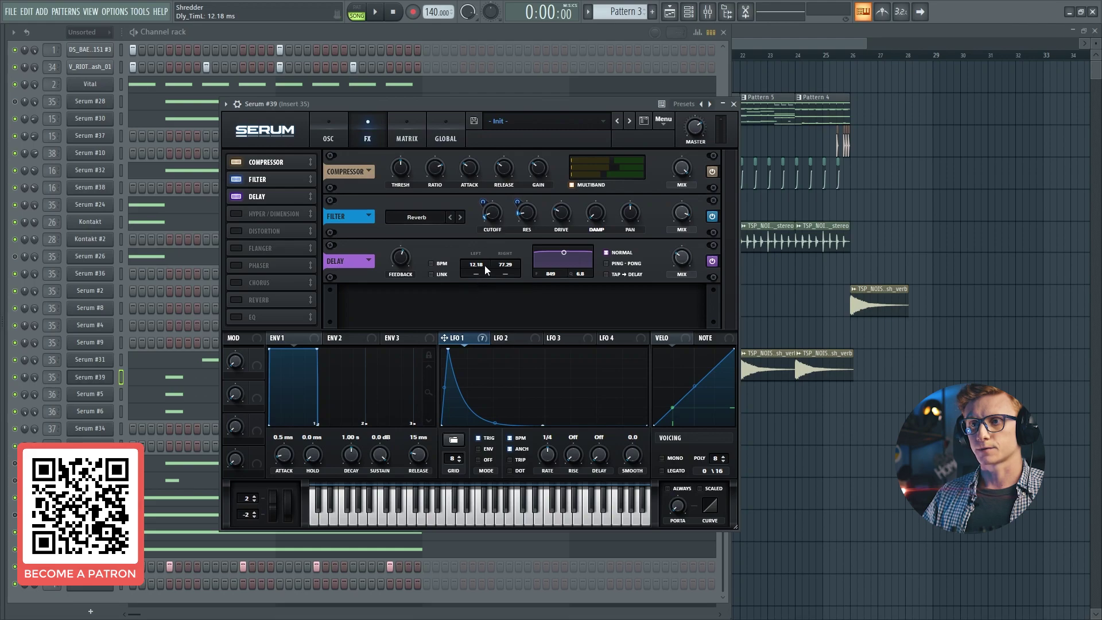
left_click_drag(513, 271, 511, 303)
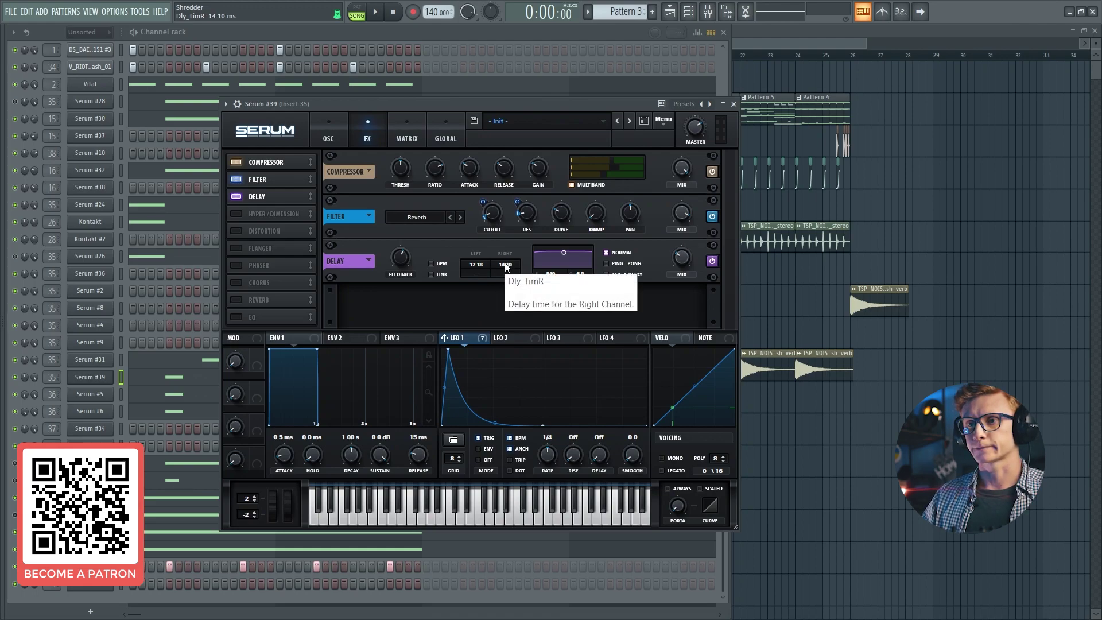
Switch the delay to ping-pong, set its filter to about 2204 Hz with 0.8 bandwidth, and adjust its mix
left_click(610, 265)
left_click_drag(563, 253, 564, 256)
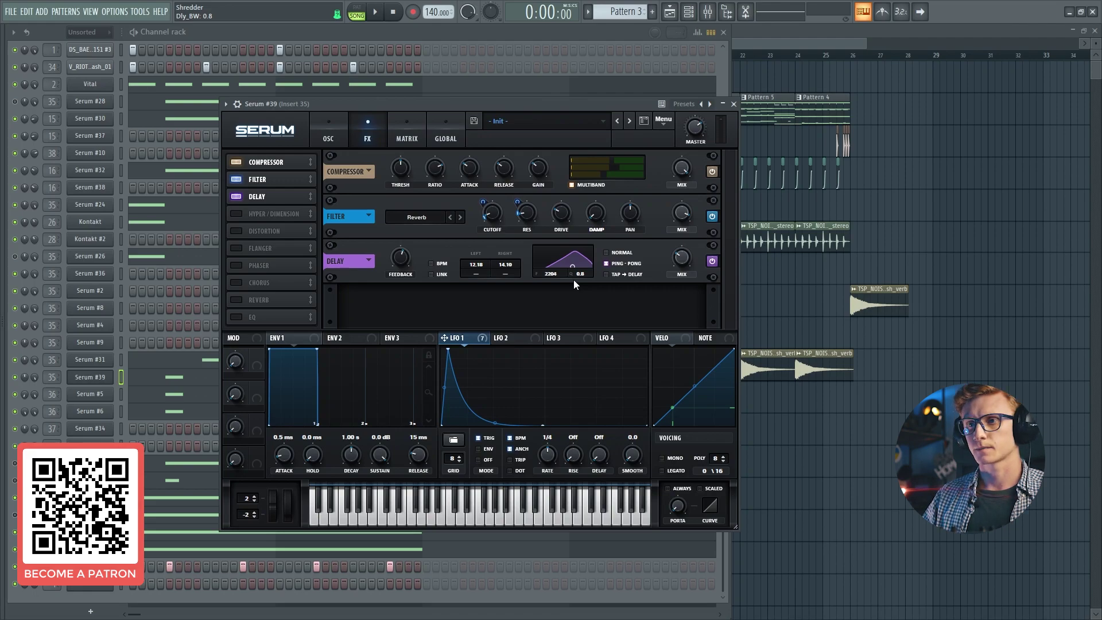
left_click_drag(683, 265, 685, 259)
Compare the sound with the delay and the FX filter switched off and on again
left_click(236, 196)
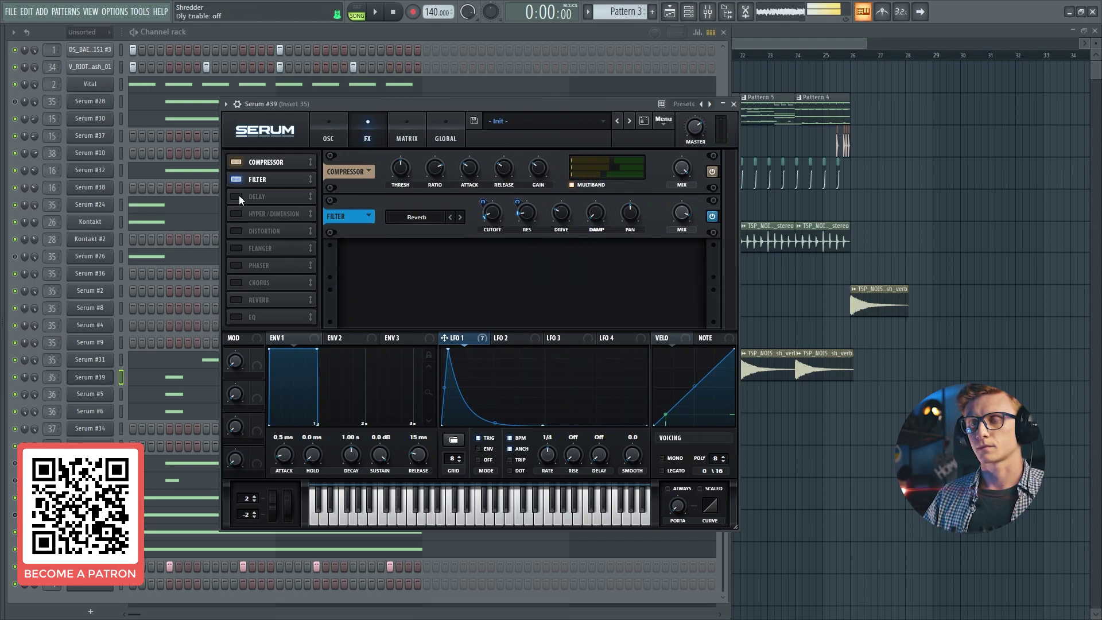
left_click(237, 197)
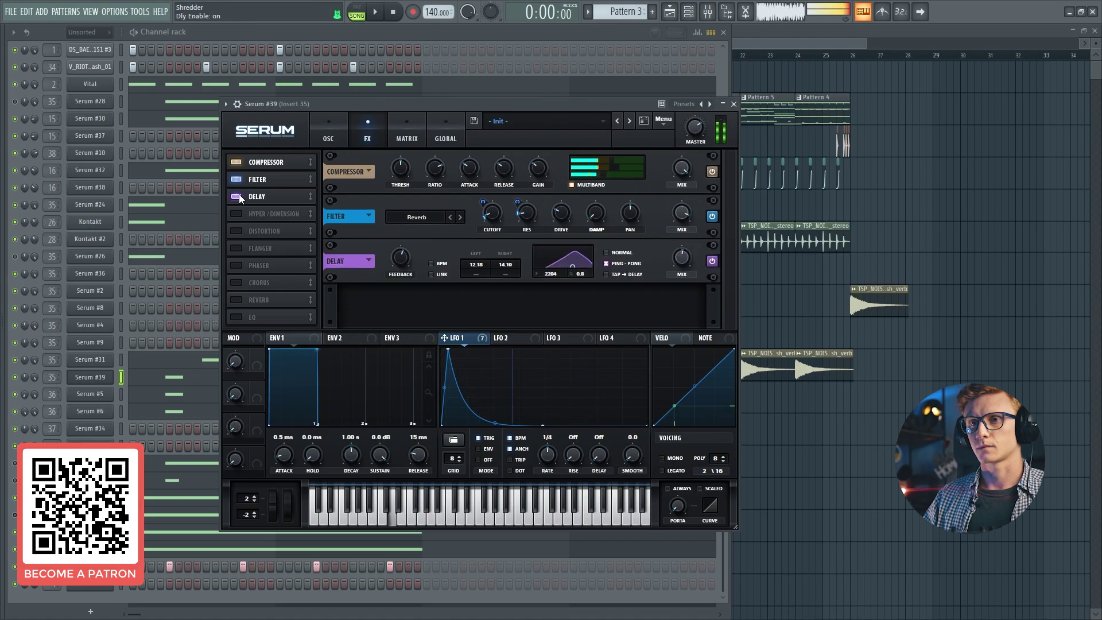
left_click(236, 180)
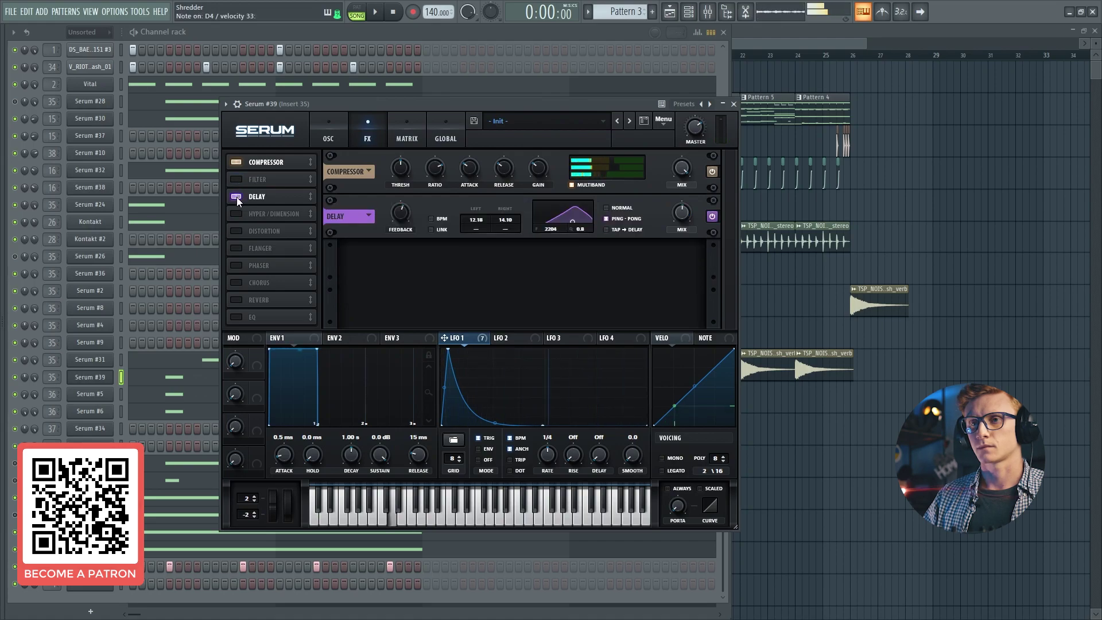
left_click(236, 198)
left_click(237, 195)
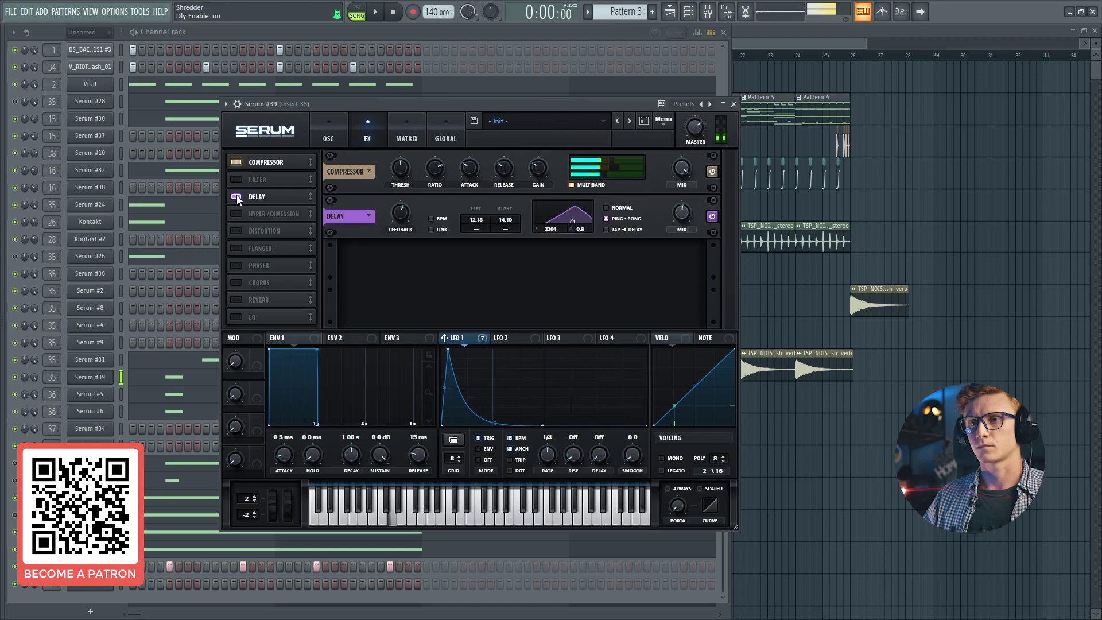
left_click(237, 179)
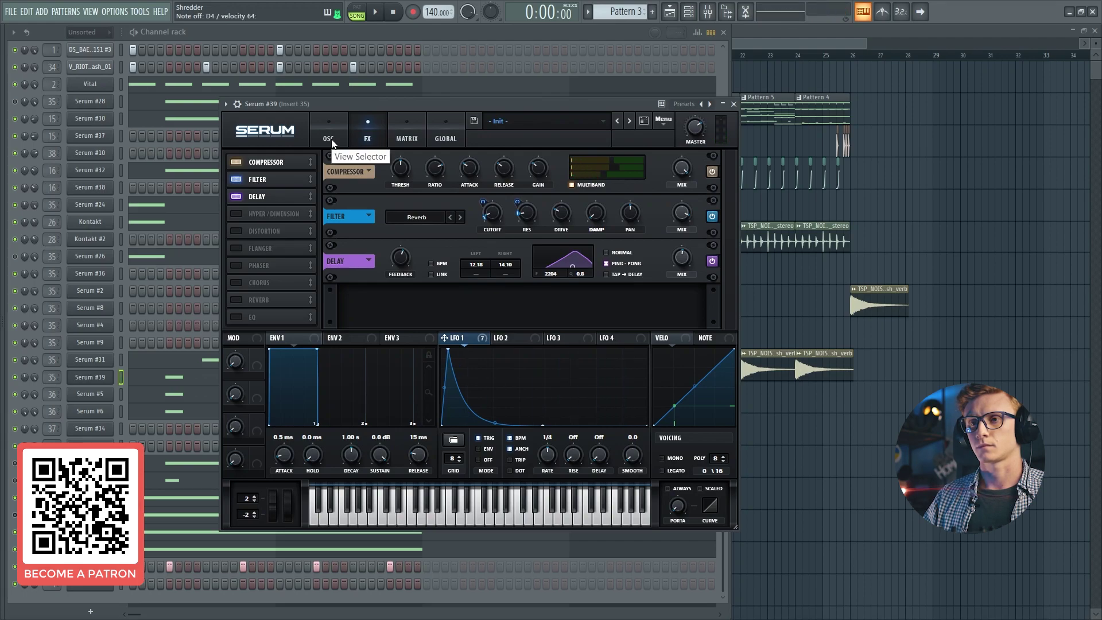
Set the destination of the first empty modulation matrix row to the global master tuning, Mast.Tun
left_click(407, 130)
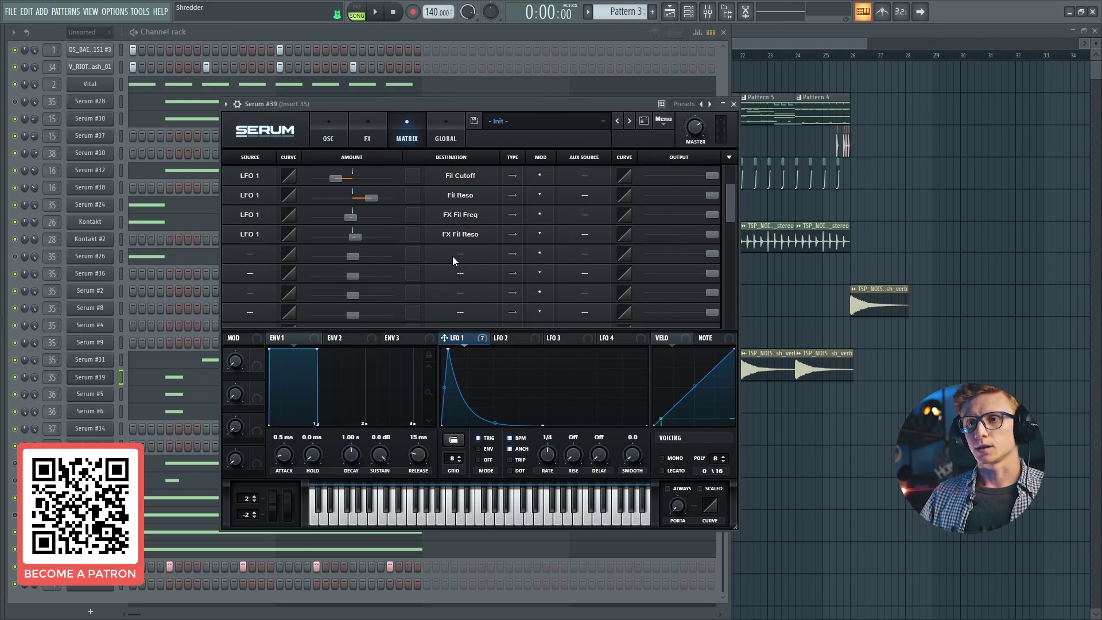
left_click(452, 256)
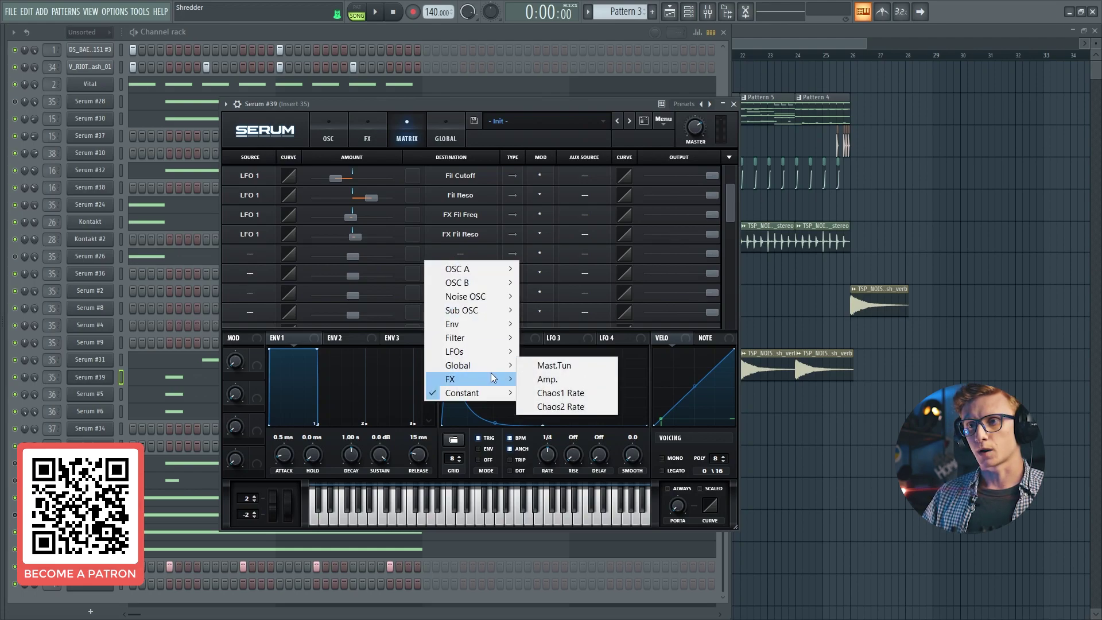
mouse_move(488, 365)
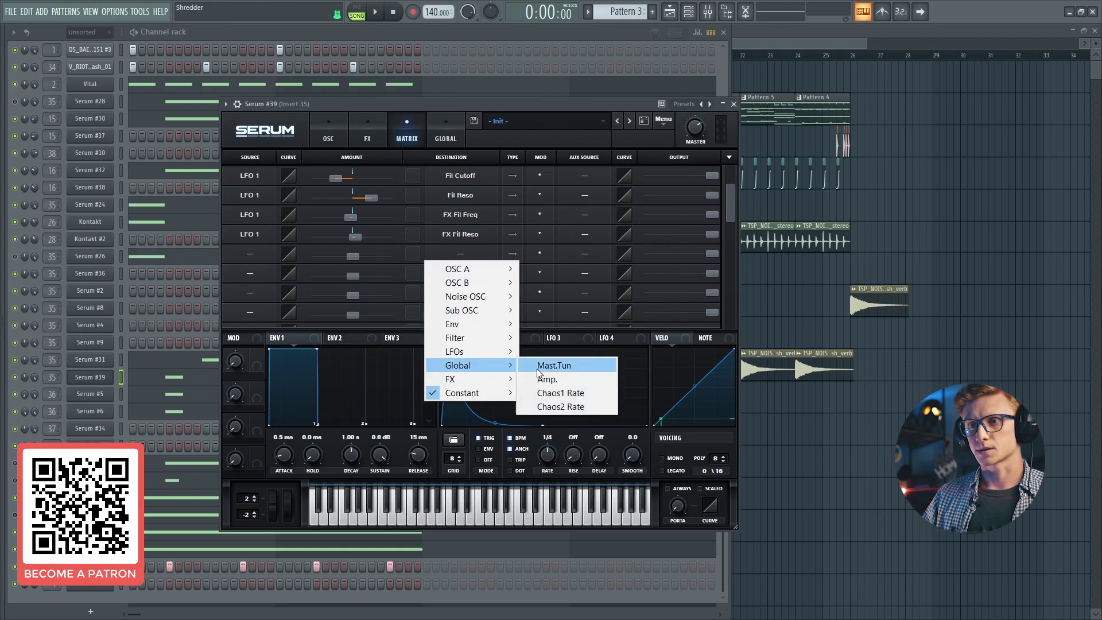
left_click(537, 368)
Shape LFO 2 as a descending ramp in Trig mode and make it the Mast.Tun row's source with amount 100
left_click(511, 343)
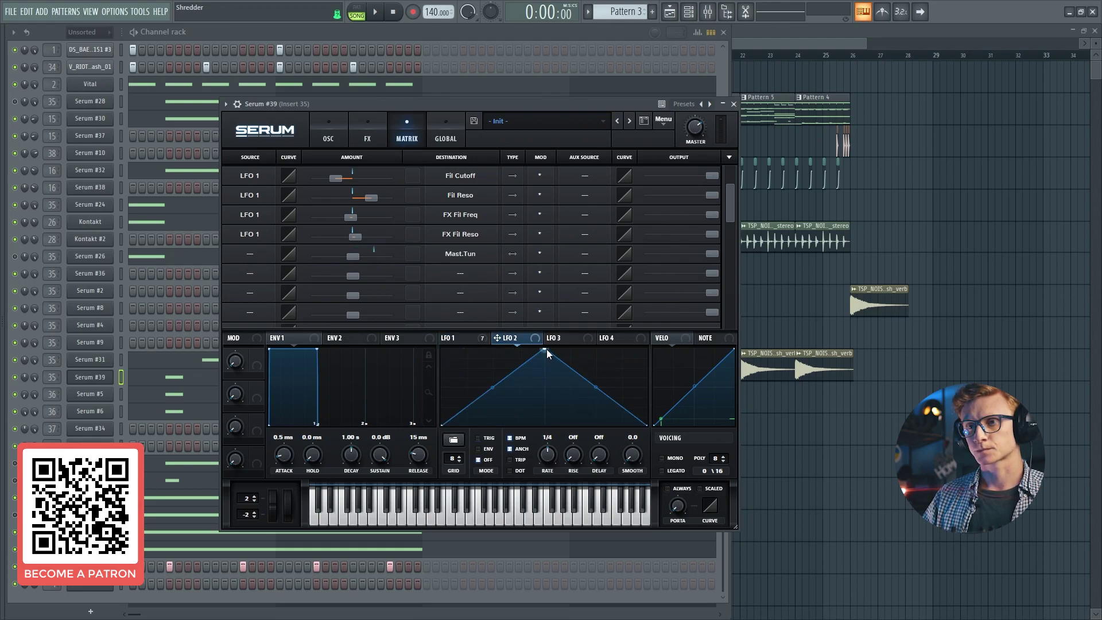
left_click_drag(543, 349, 442, 349)
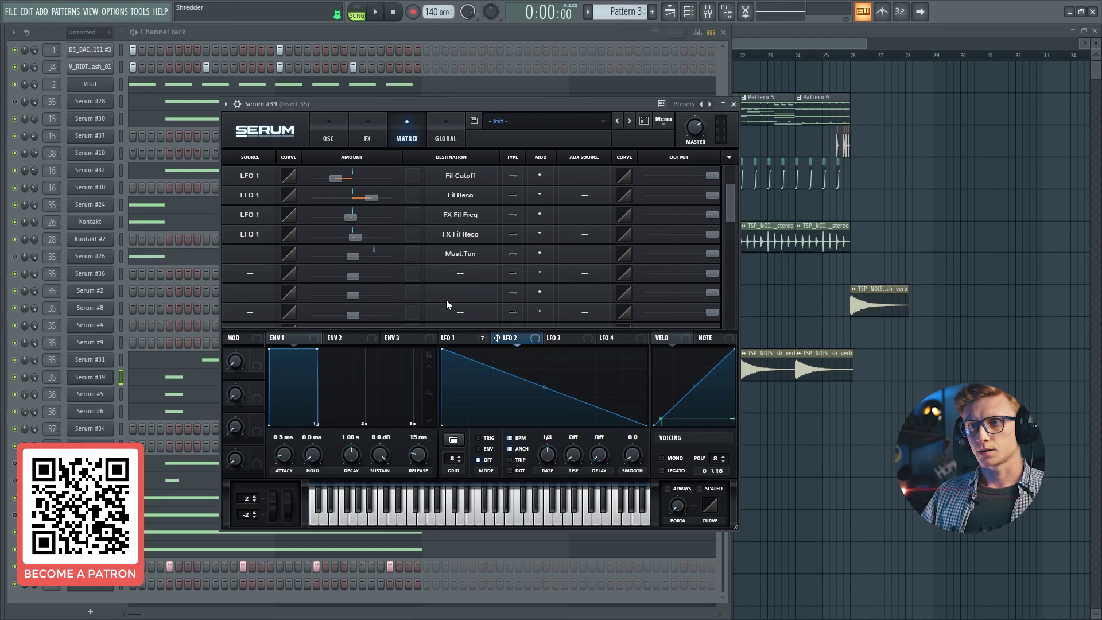
left_click(254, 255)
left_click(255, 241)
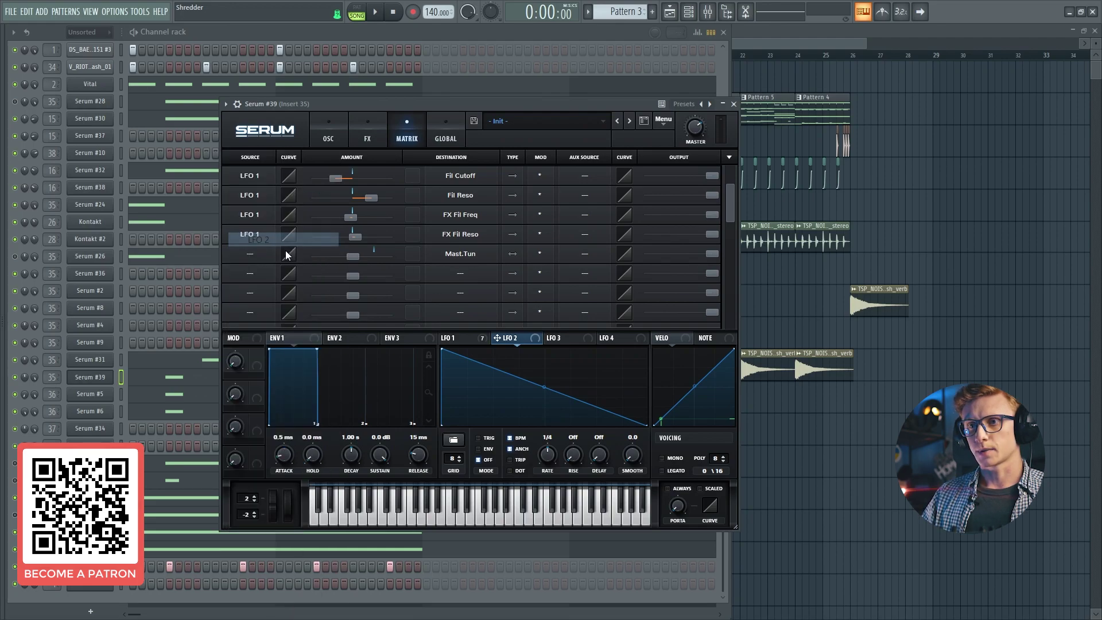
left_click_drag(352, 256, 511, 261)
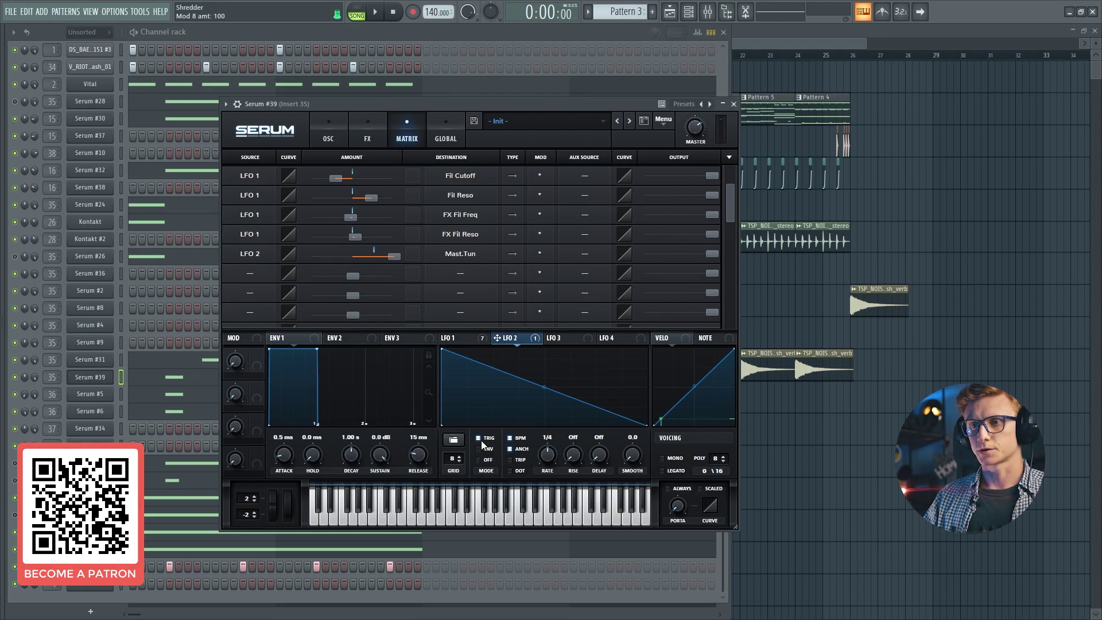
Set LFO 2's rate to 1/2 and bend its ramp into a steep falling curve
double_click(553, 457)
left_click_drag(549, 457, 549, 472)
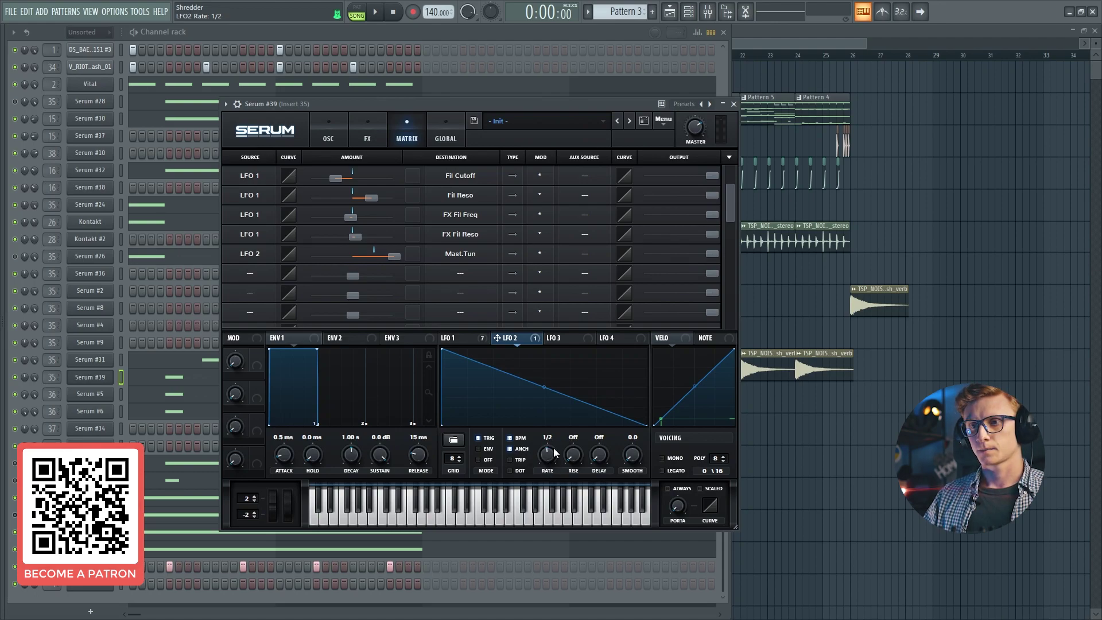
mouse_move(544, 393)
left_mouse_down()
mouse_move(543, 415)
mouse_move(545, 405)
left_mouse_up()
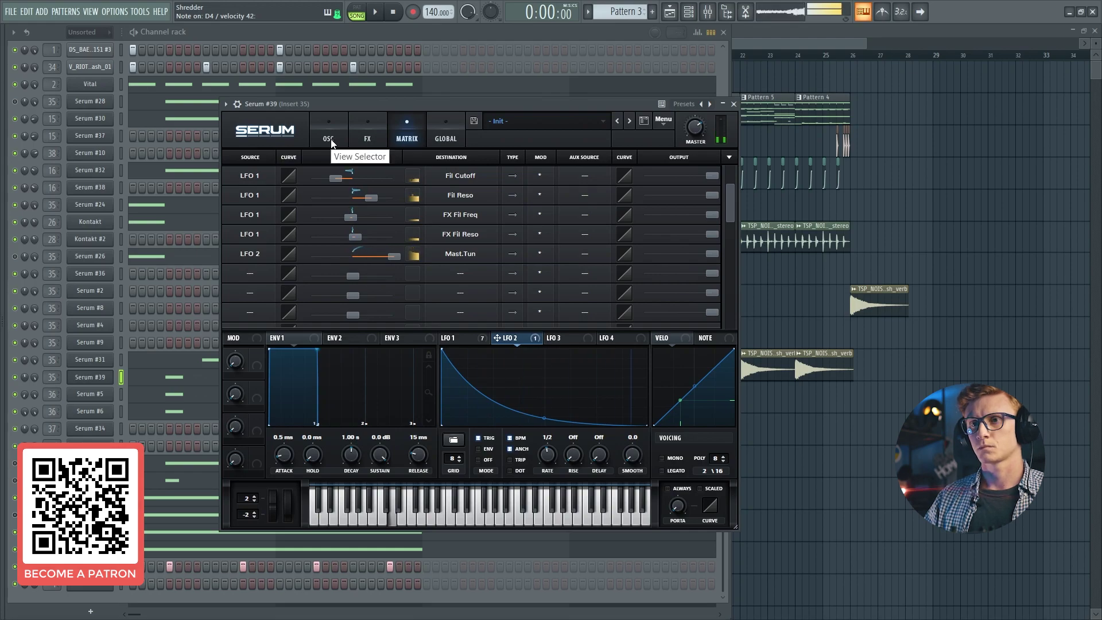
Return to Serum's oscillator view, open the mixer on Serum #39's insert 35, and audition it with the insert's effects bypassed
left_click(316, 132)
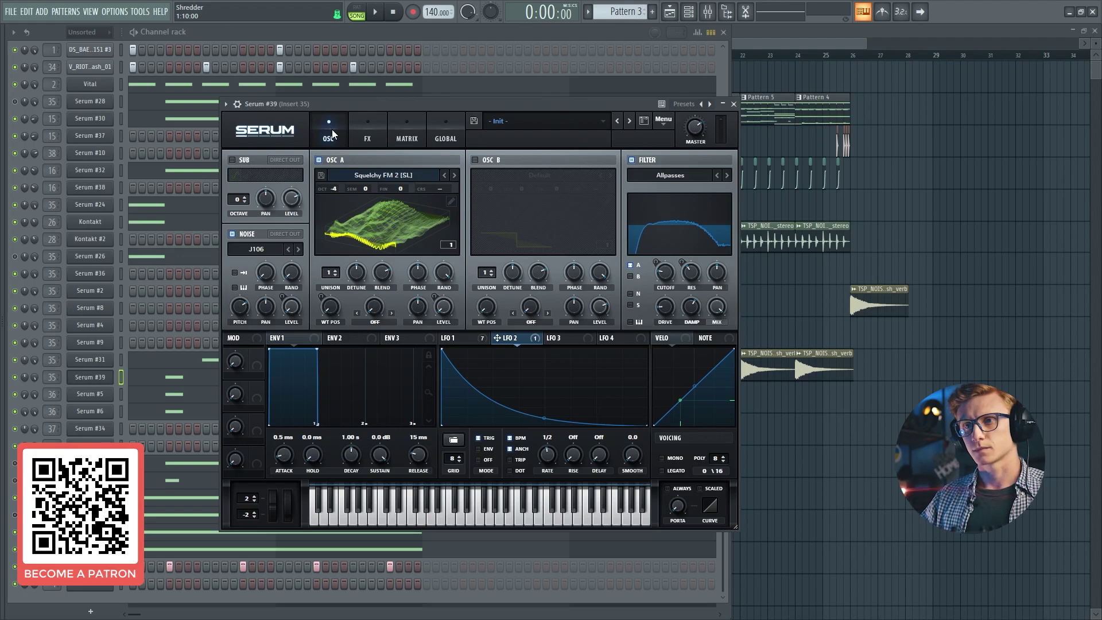
left_click_drag(370, 104, 374, 102)
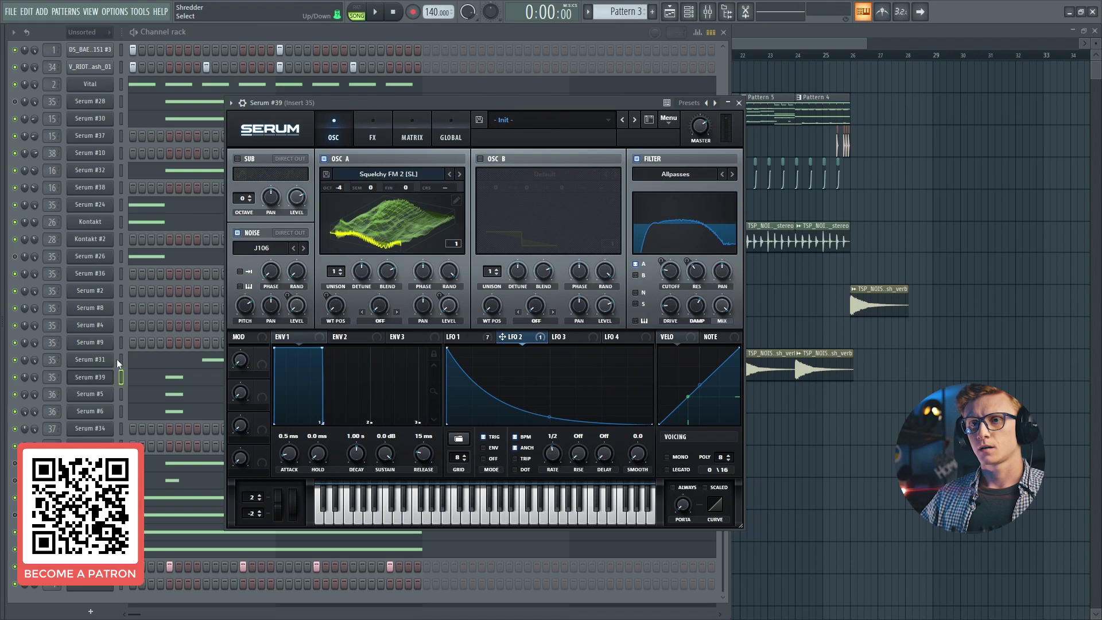
left_click(108, 375)
left_click(708, 12)
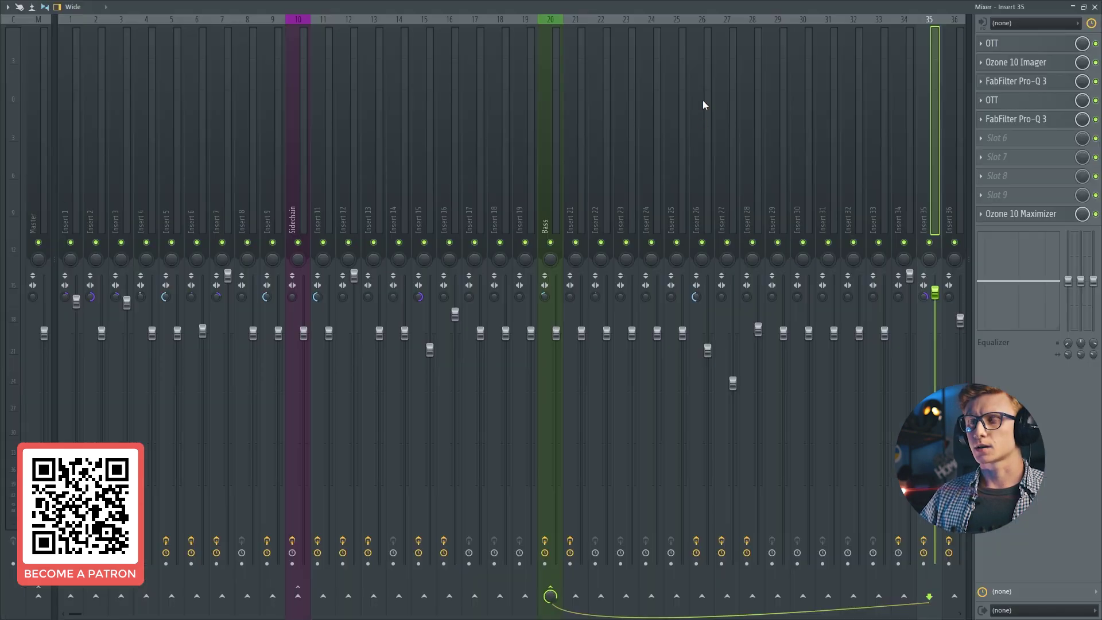
scroll(836, 119, "down", 3)
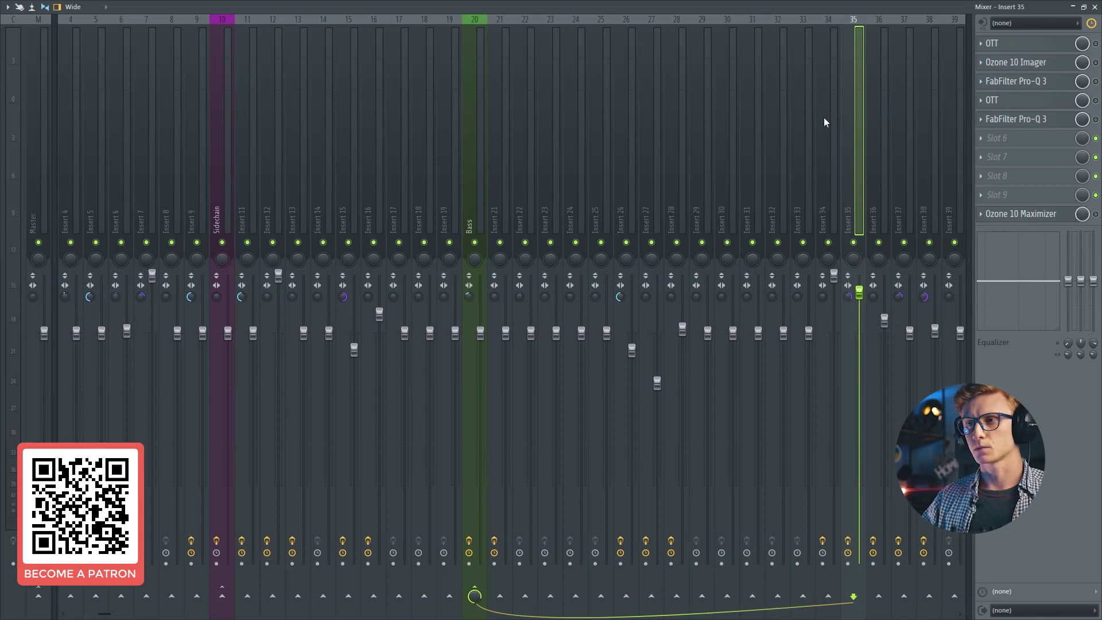
key("space")
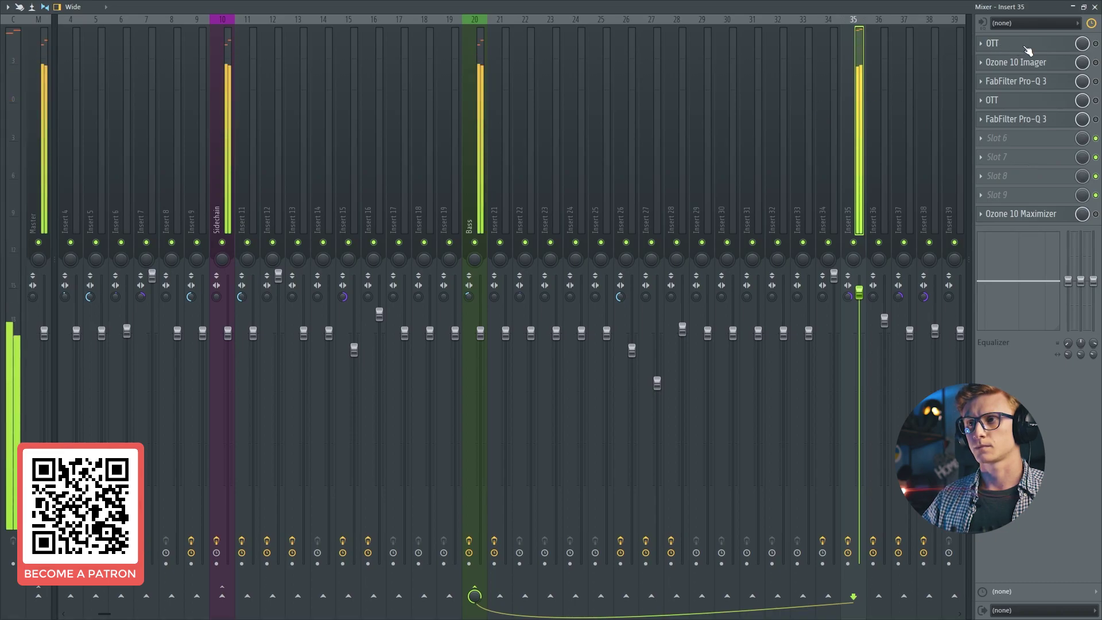
Enable the first OTT on insert 35, close the mixer and place the OTT window beside the channel list
left_click(1096, 44)
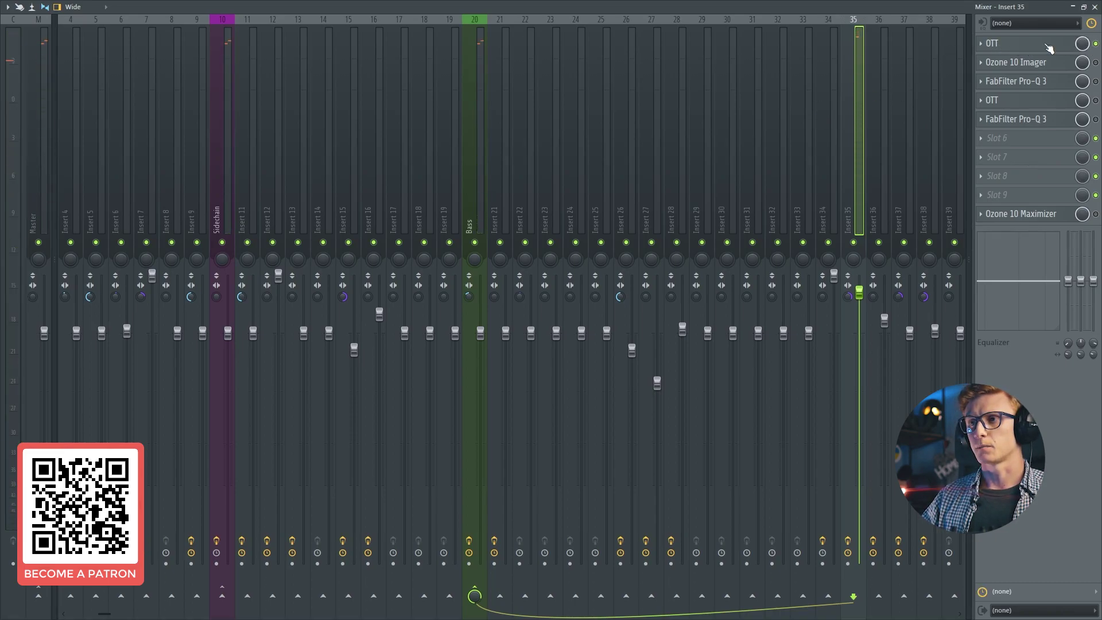
left_click(1096, 7)
left_click_drag(384, 140, 457, 133)
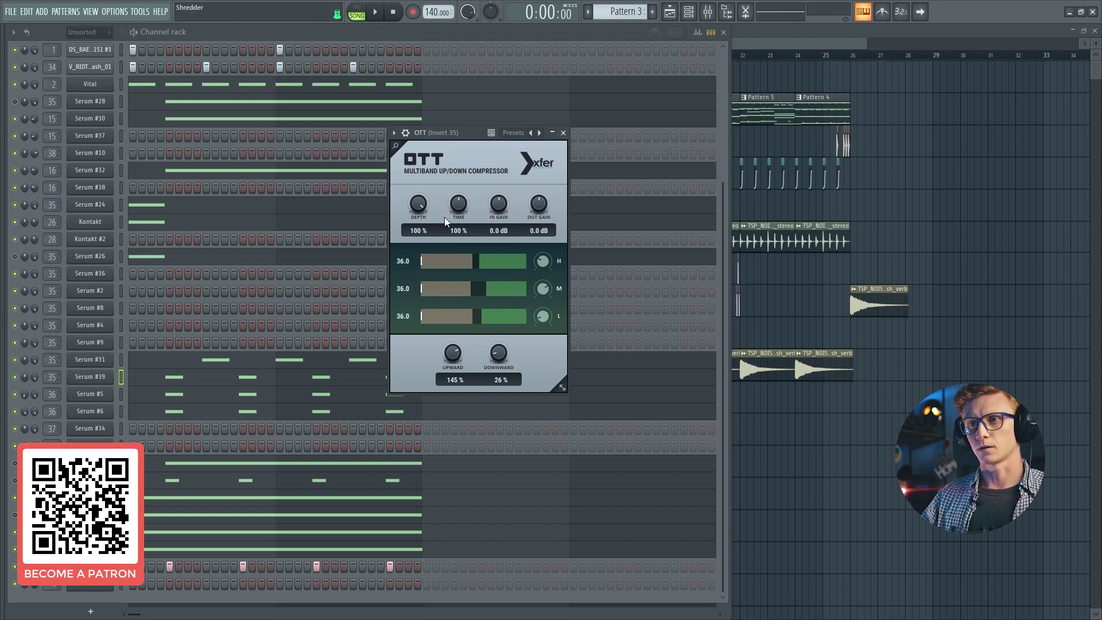
Close the OTT window, compare insert 35's sound with and without Ozone 10 Imager in the mixer, and leave the Imager bypassed
left_click(564, 133)
left_click(708, 11)
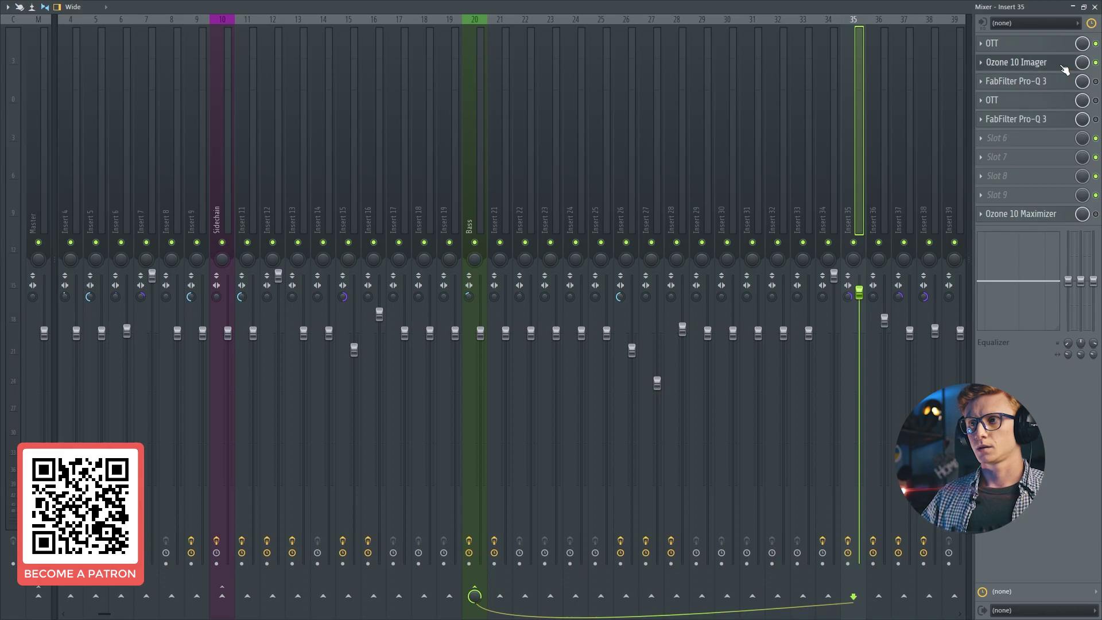
left_click(1095, 63)
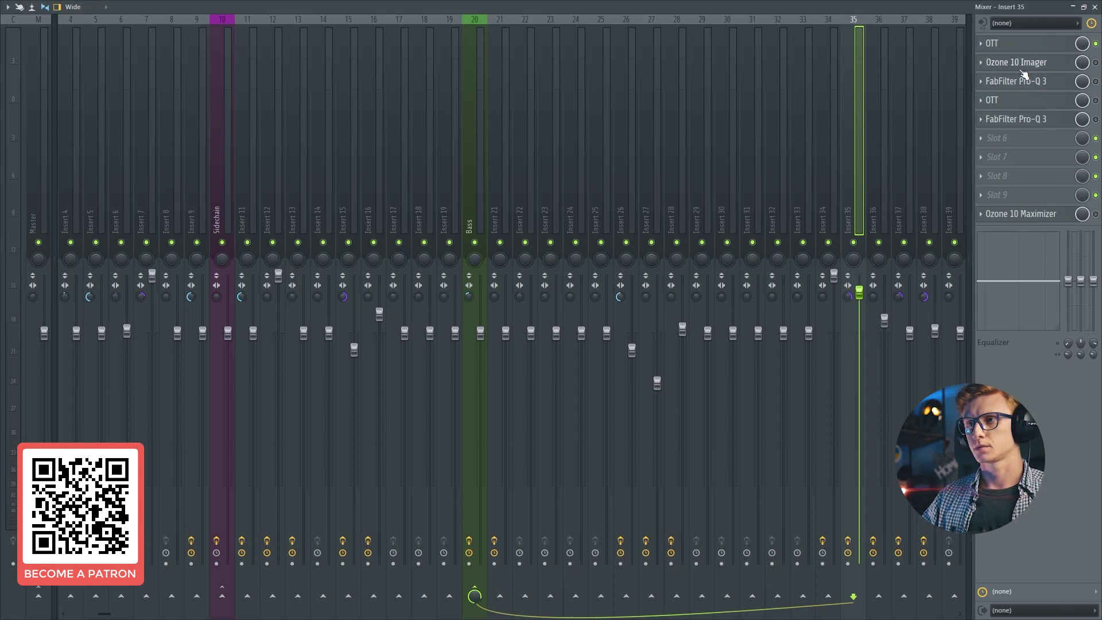
key("space")
left_click(1096, 63)
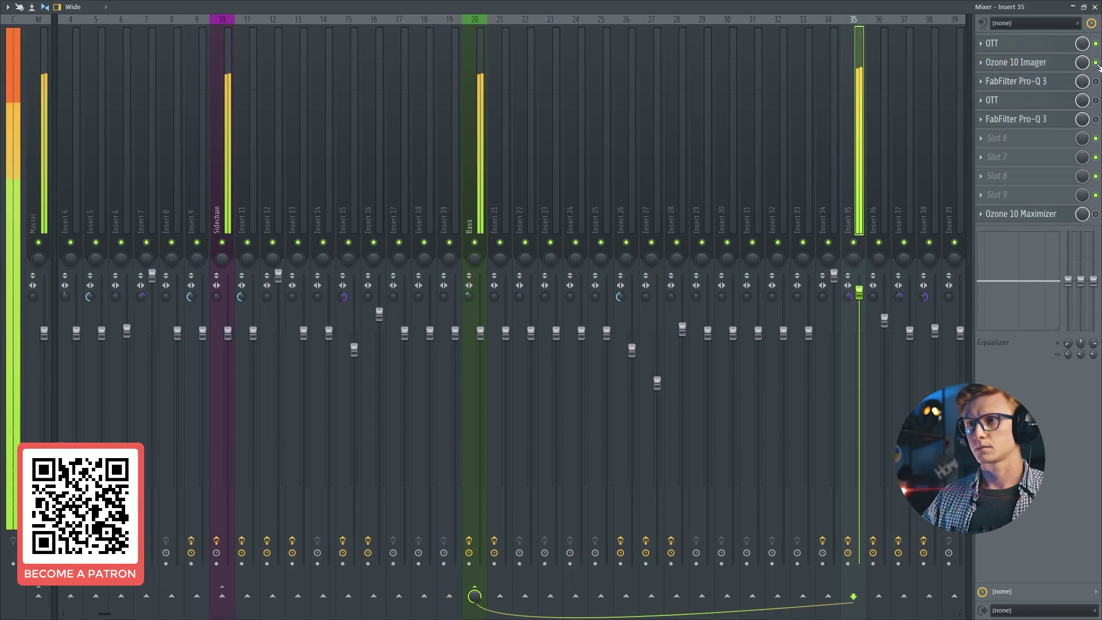
left_click(1096, 63)
key("space")
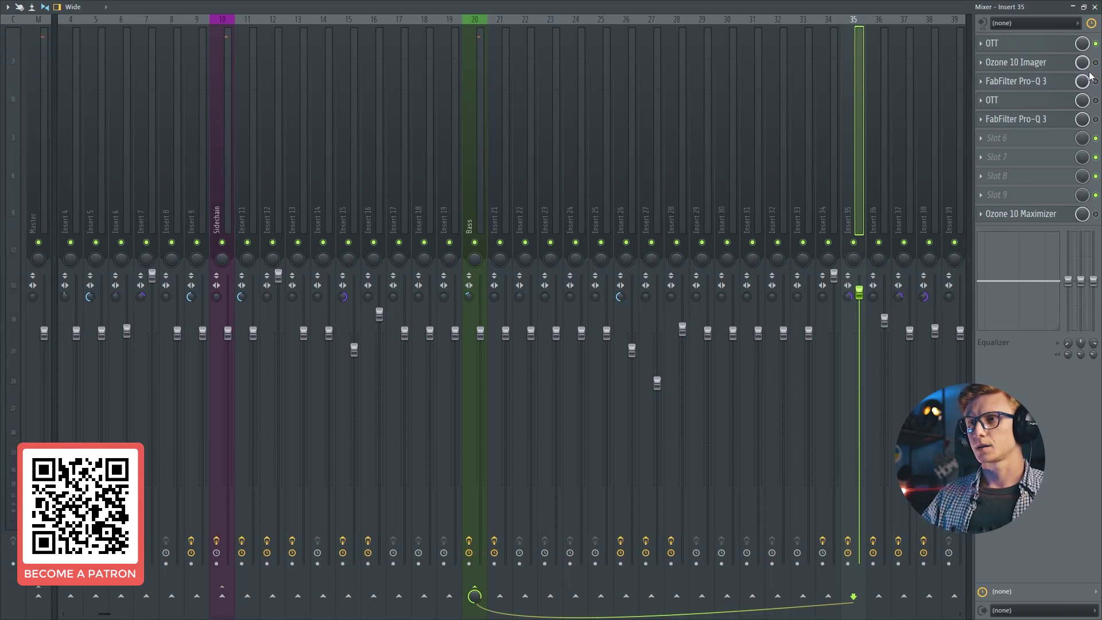
Enable the first FabFilter Pro-Q 3 on insert 35 and view its EQ curve with the mixer closed
left_click(1096, 81)
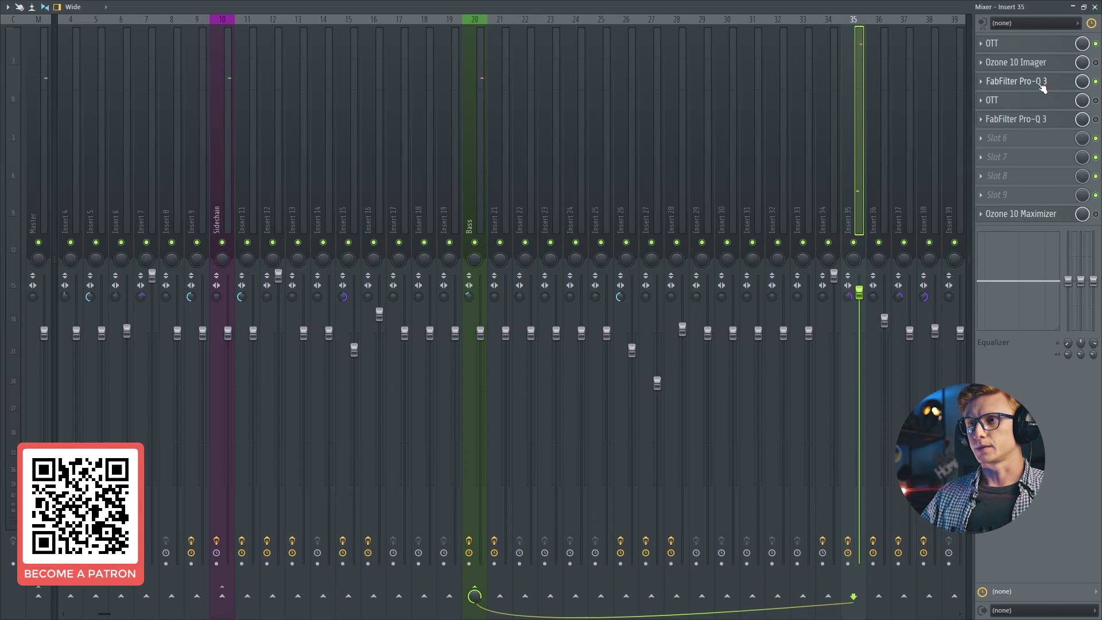
left_click(1095, 8)
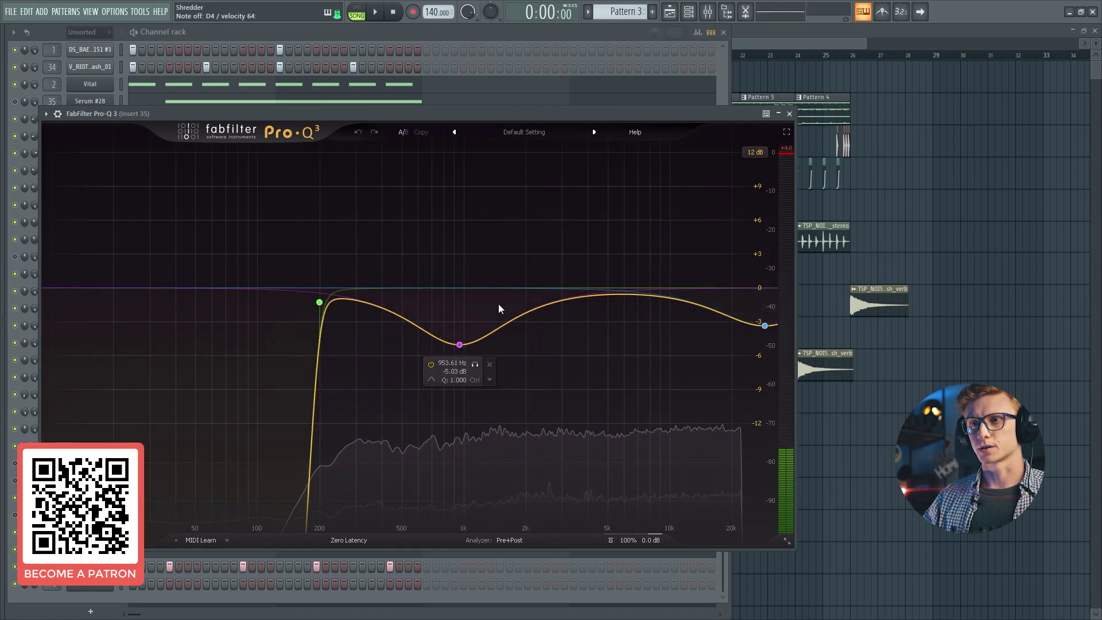
left_click(688, 15)
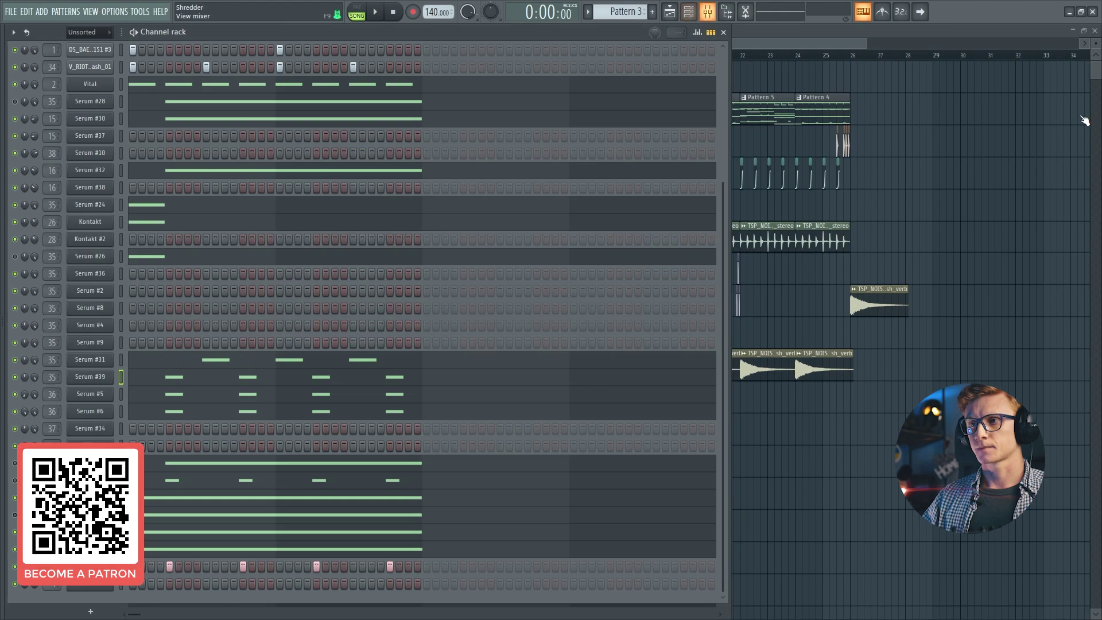
Enable the second OTT on insert 35, audition the sound with its window open, and close that window
key("F9")
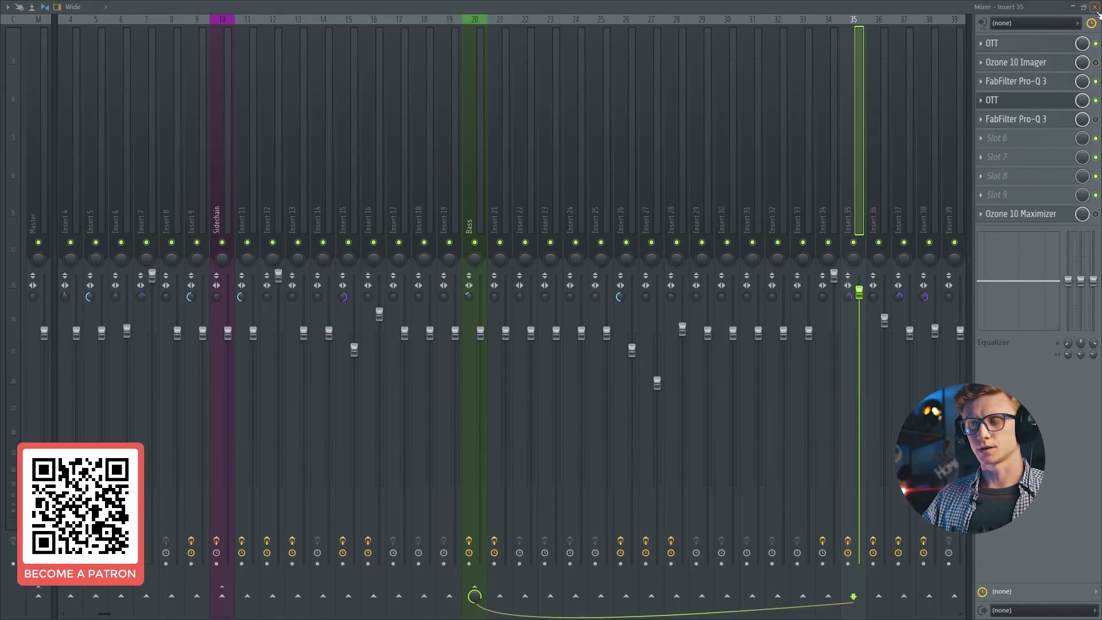
key("space")
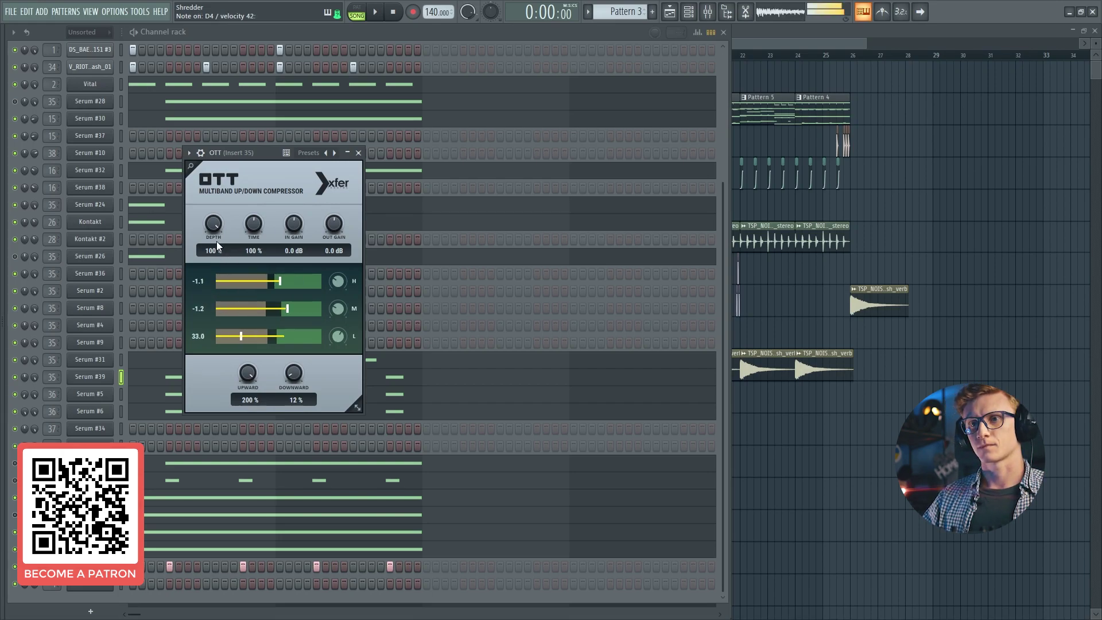
left_click(358, 152)
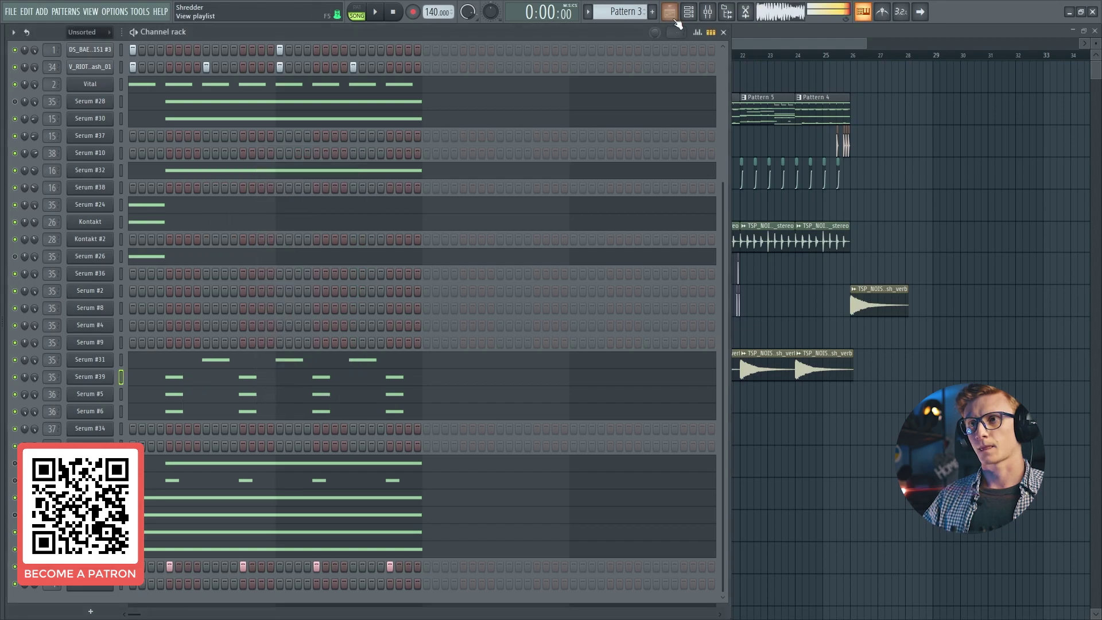
Enable the second FabFilter Pro-Q 3 on insert 35, audition the sound while viewing its EQ curve, and close its window
left_click(709, 11)
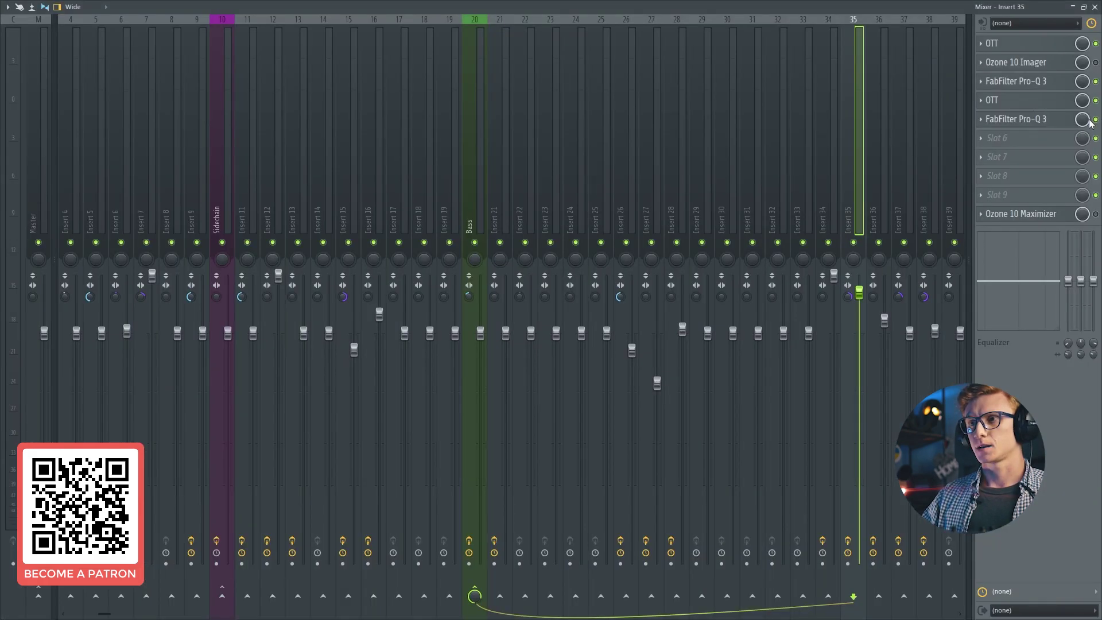
left_click(1094, 7)
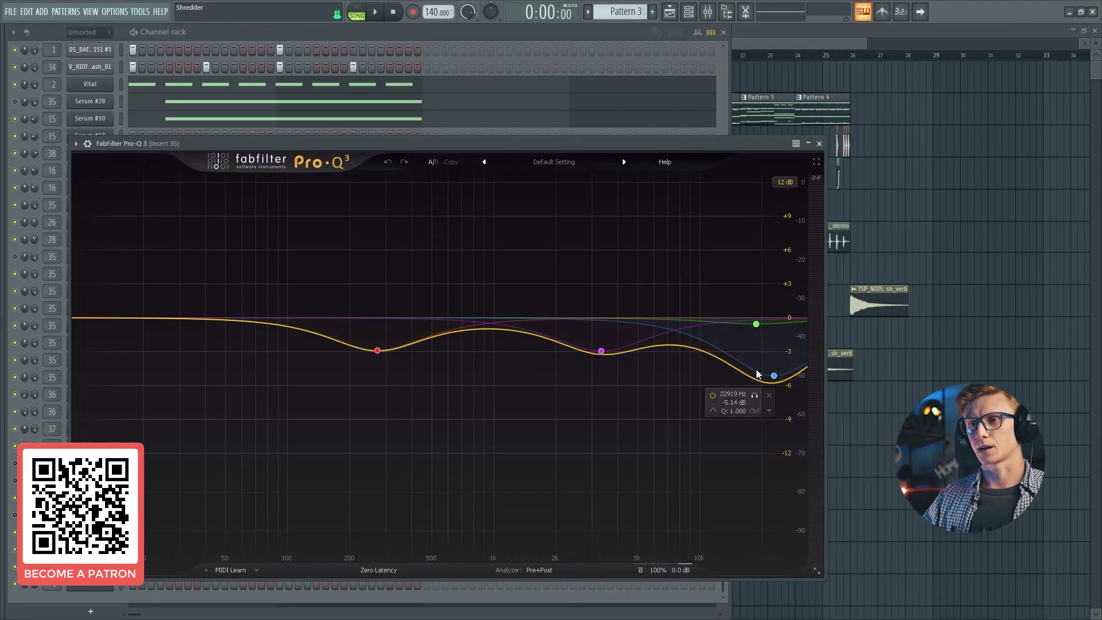
key("space")
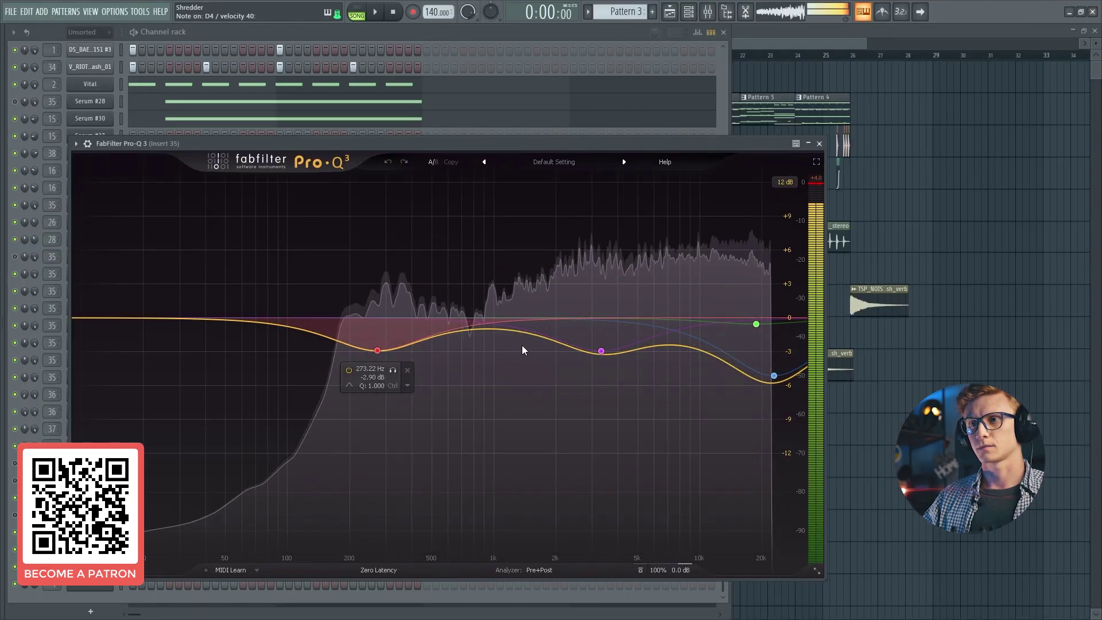
left_click(809, 145)
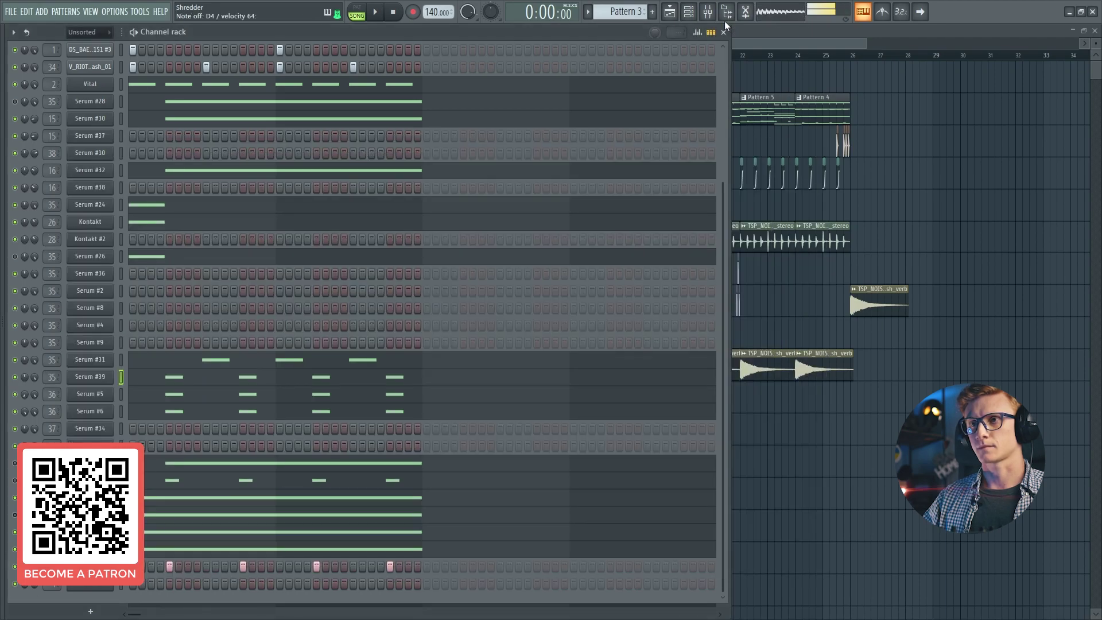
Enable Ozone 10 Maximizer on insert 35, review its settings, and close its window
left_click(707, 11)
left_click(1095, 215)
left_click(1054, 214)
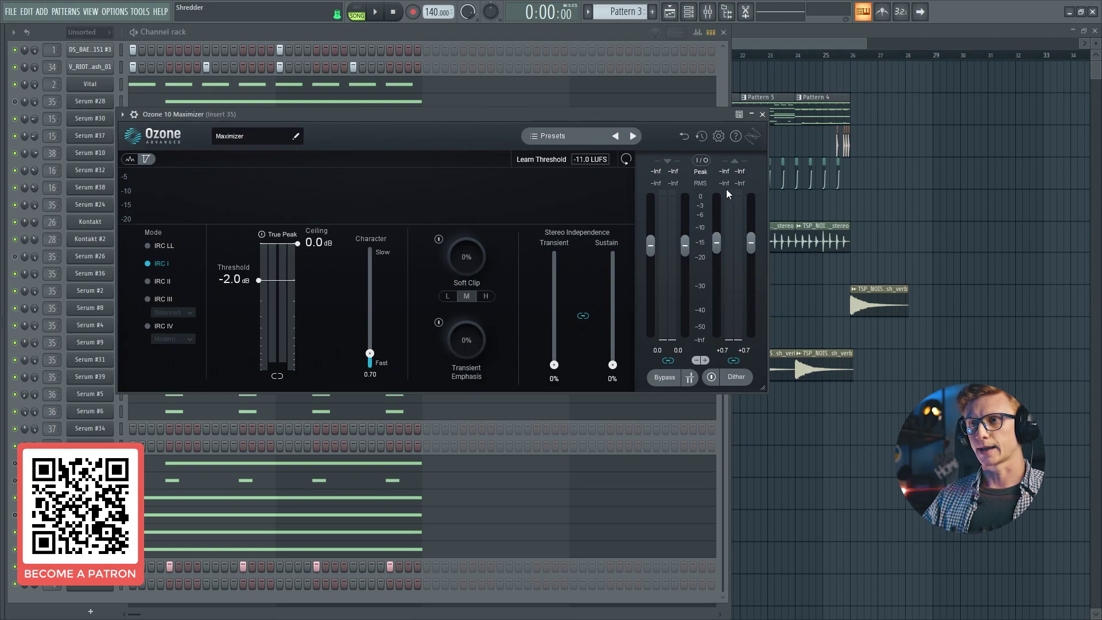
left_click(764, 114)
Audition the bass through insert 35's complete effects chain in the mixer, and return to the playlist
key("F9")
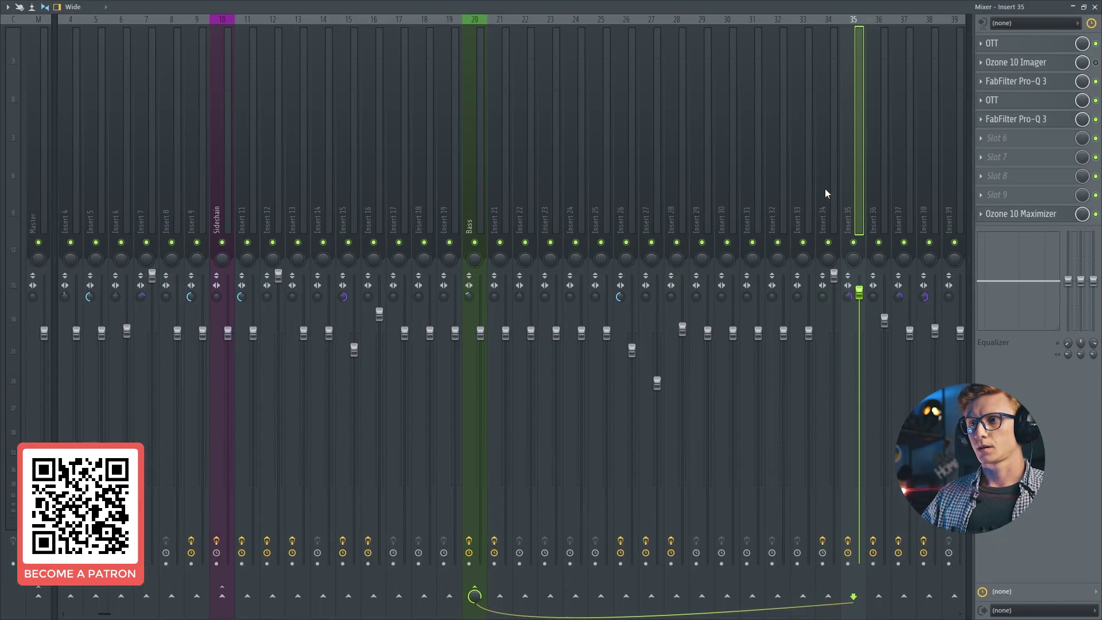
scroll(825, 156, "right", 4)
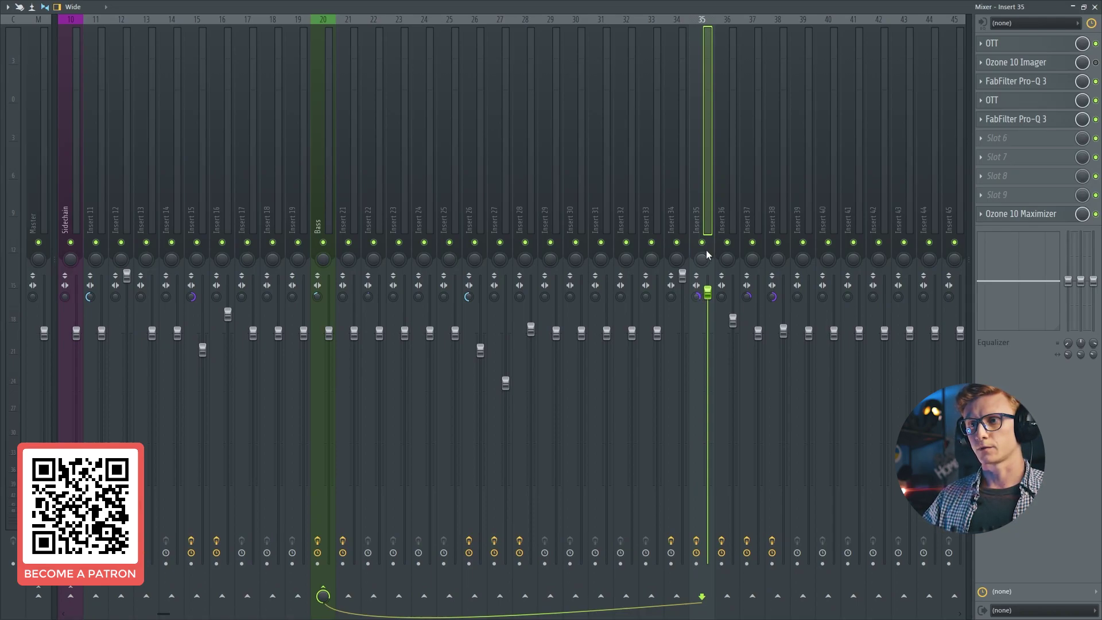
key("space")
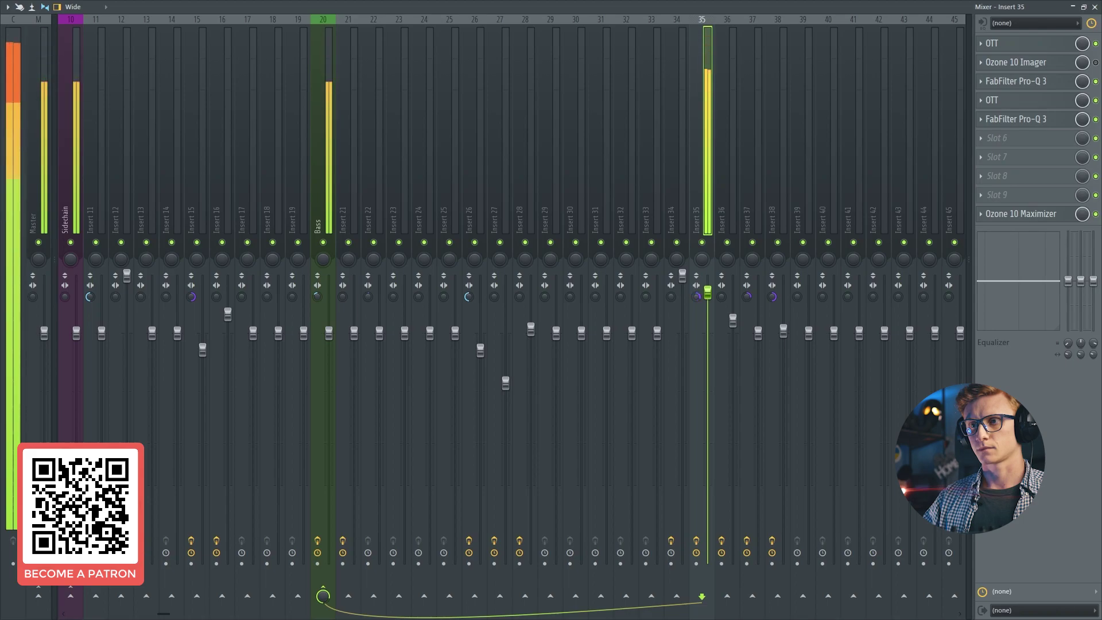
scroll(743, 119, "up", 5)
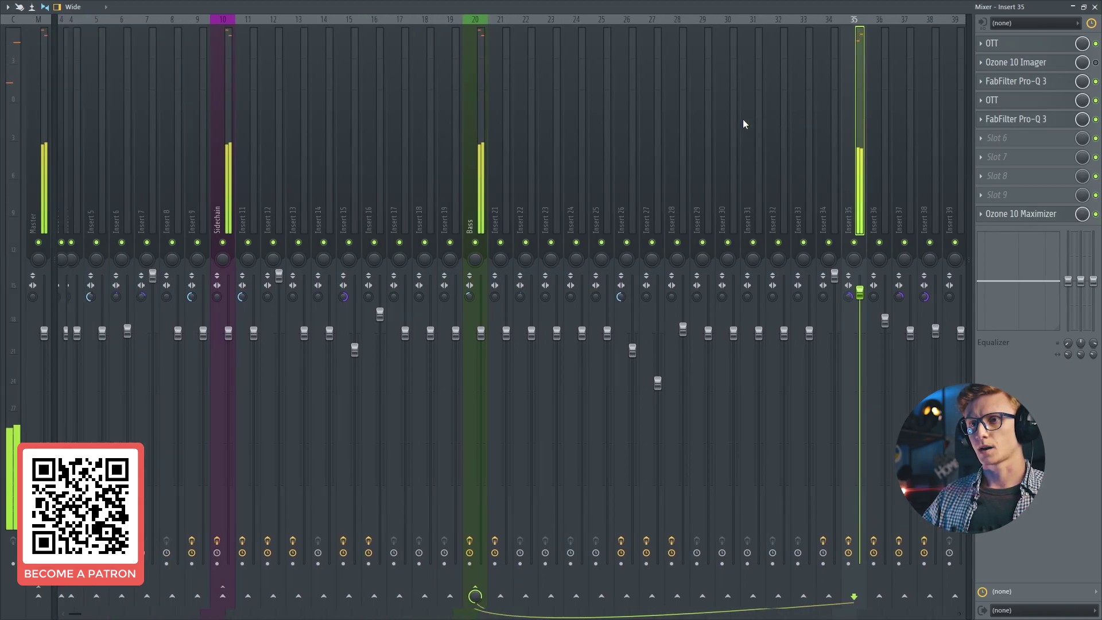
left_click(1096, 7)
right_click(986, 147)
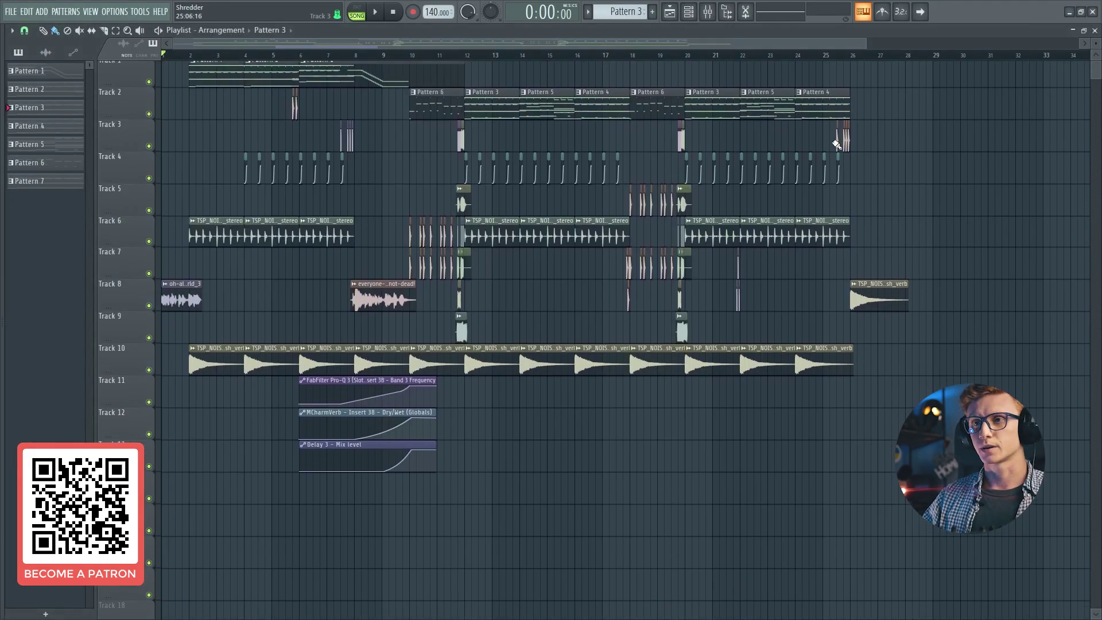